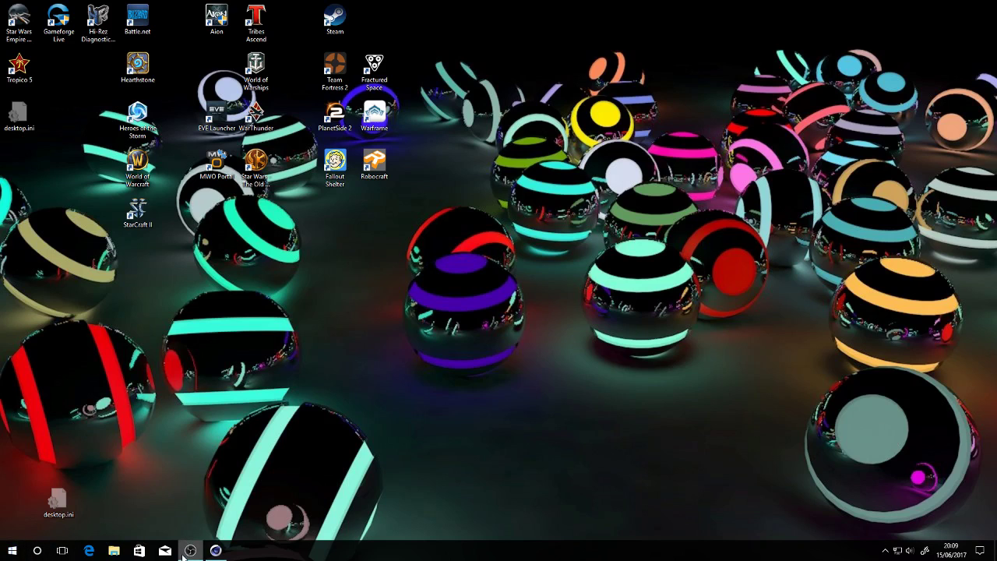
- Restore Cinema 4D to show the 100 cm sphere scene with lights, floor and body materials
click(225, 555)
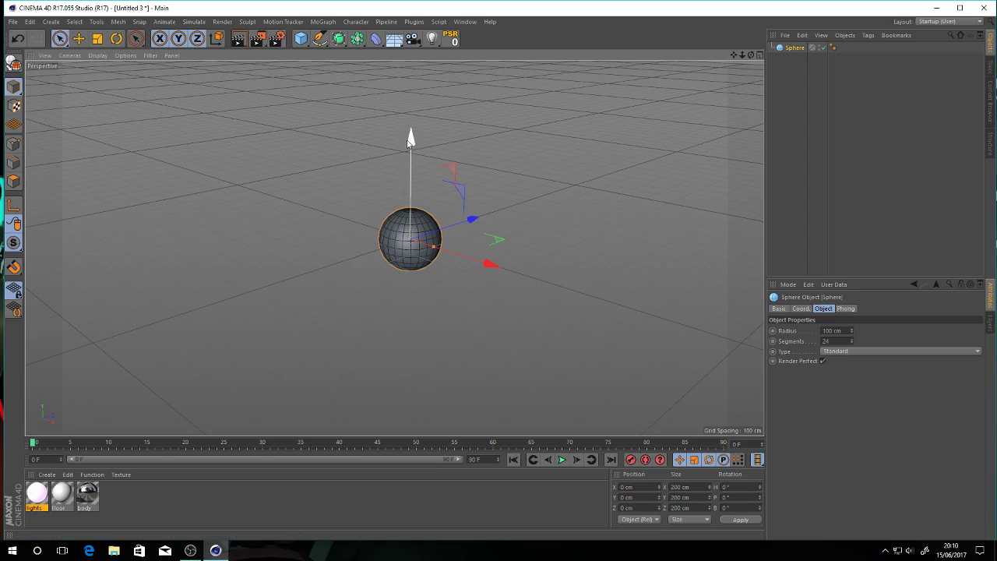
- Raise the sphere above the floor grid and set its radius to 50 cm
drag(411, 139, 410, 80)
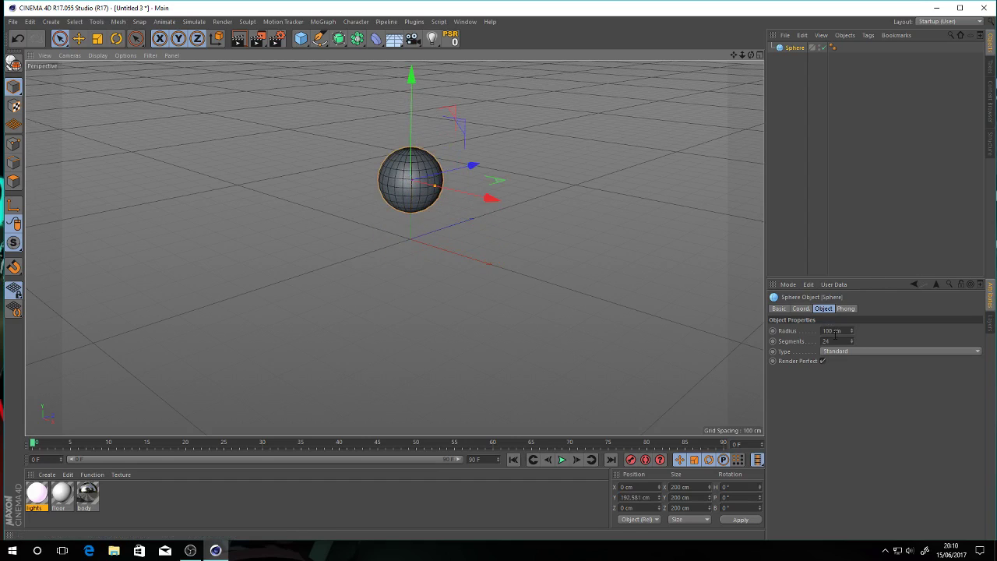
double_click(837, 331)
text(50)
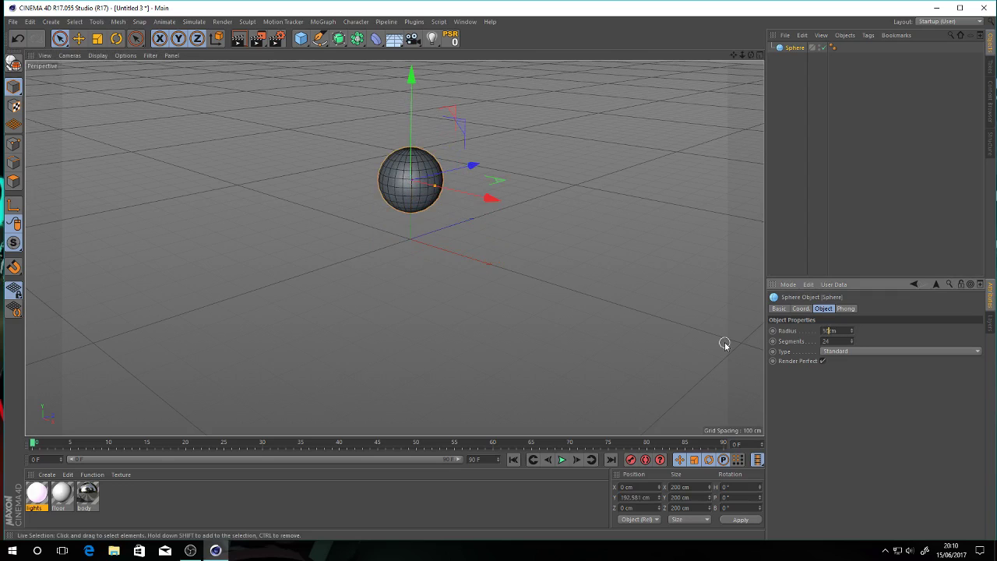
key(Return)
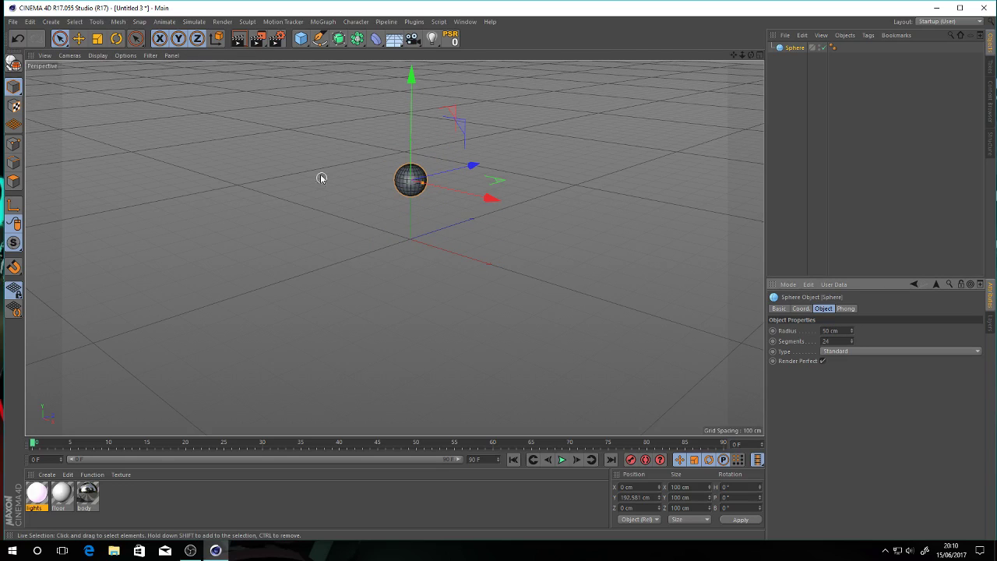
- Set the sphere's segment count to 32
alt+drag(323, 178, 463, 147)
scroll(418, 163, up, 8)
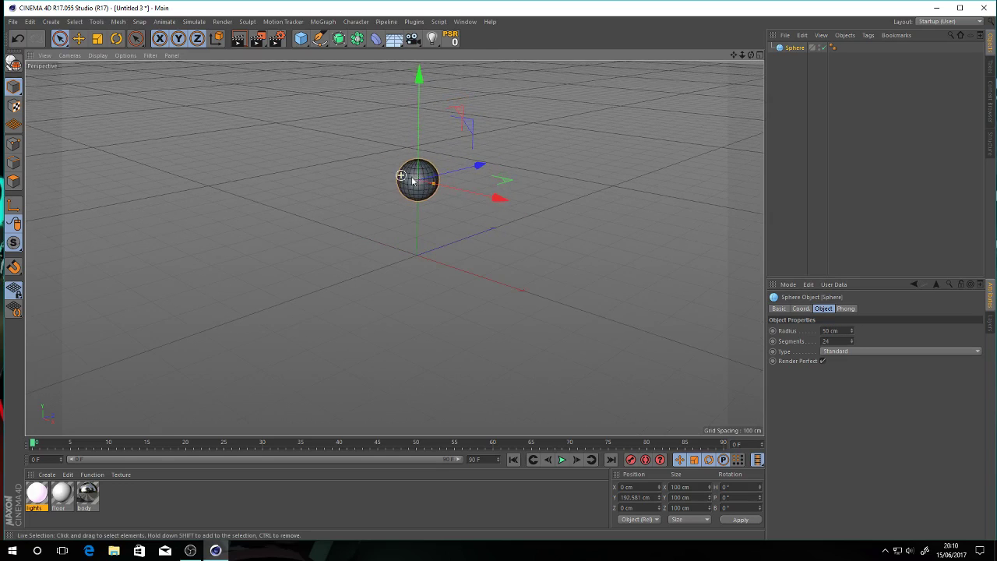
scroll(389, 191, up, 8)
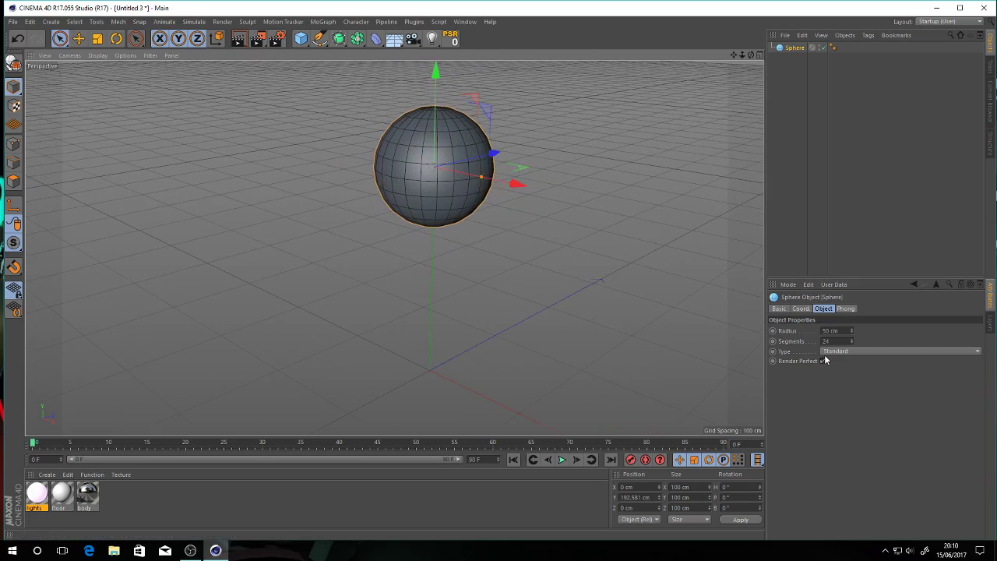
drag(828, 341, 745, 343)
text(32)
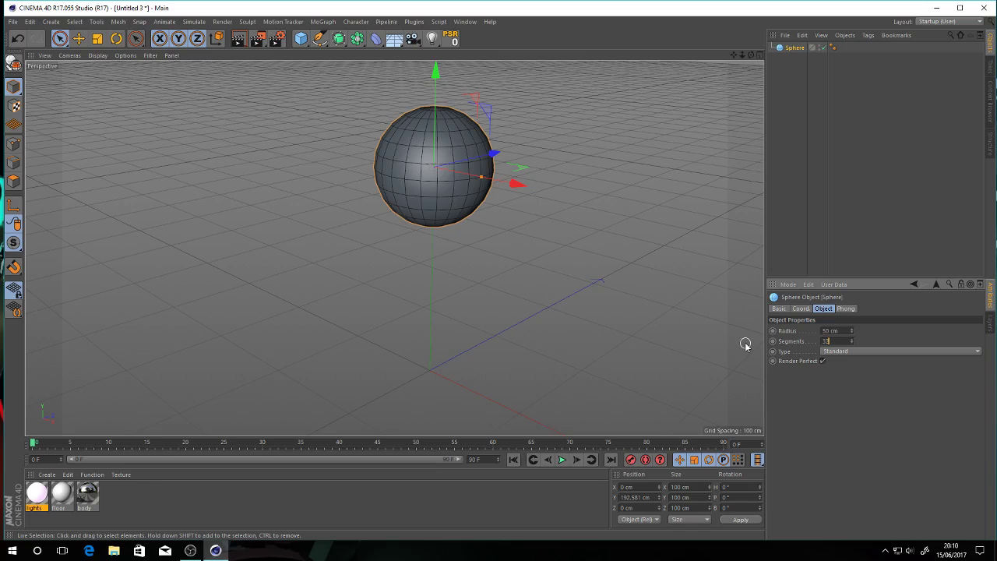
key(Return)
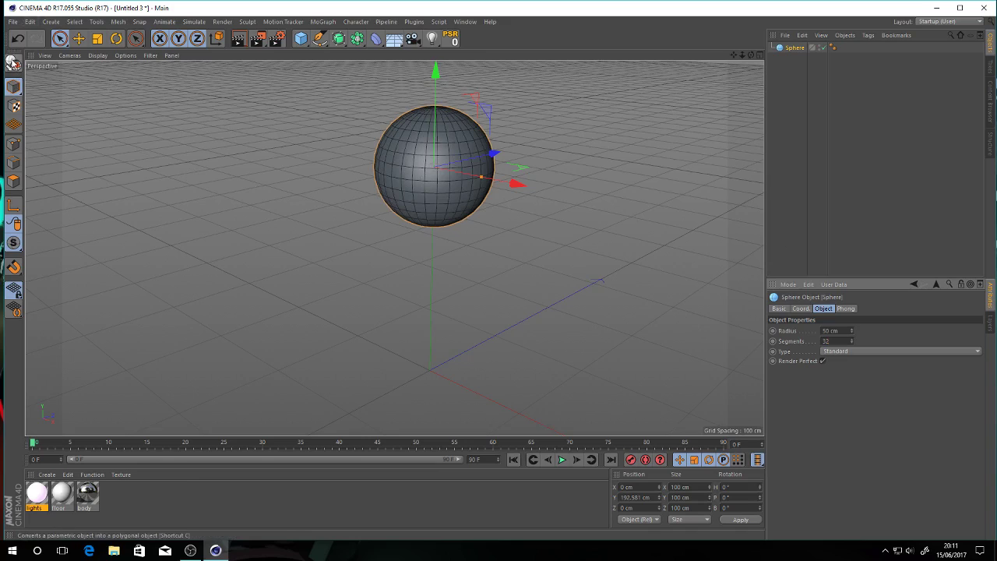
- Make the sphere editable, switch to Polygon mode and activate Loop Selection (U~L)
click(14, 62)
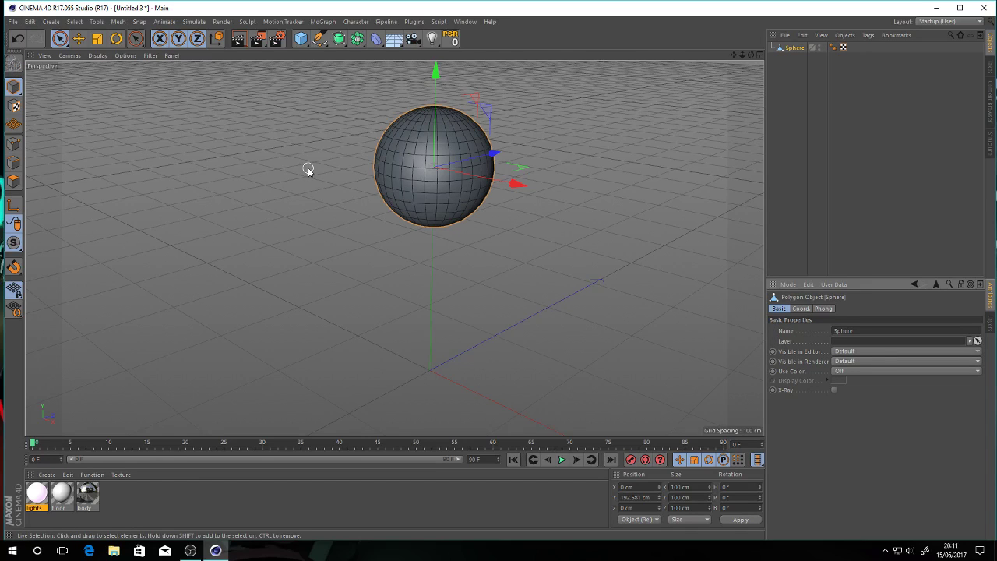
click(15, 181)
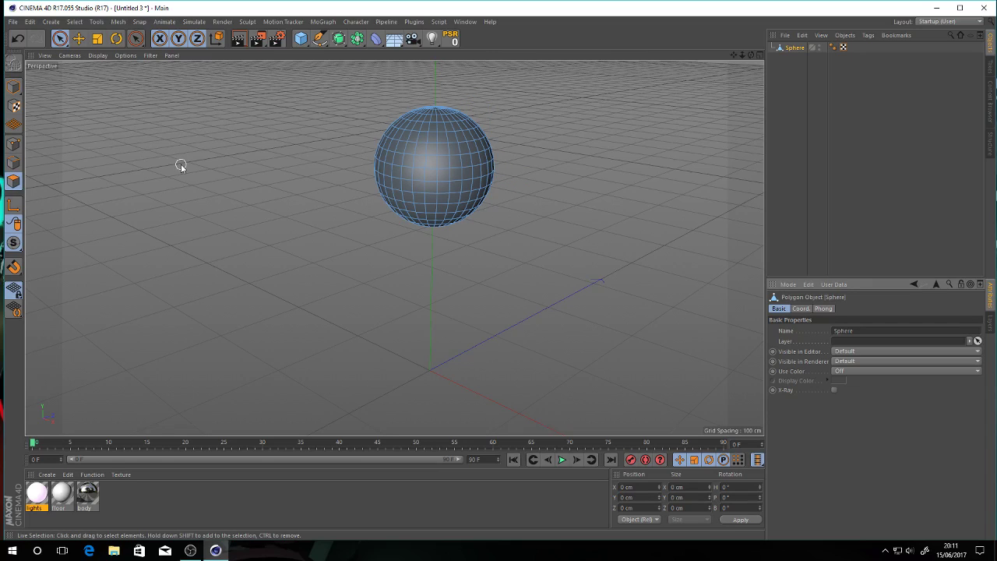
key(u)
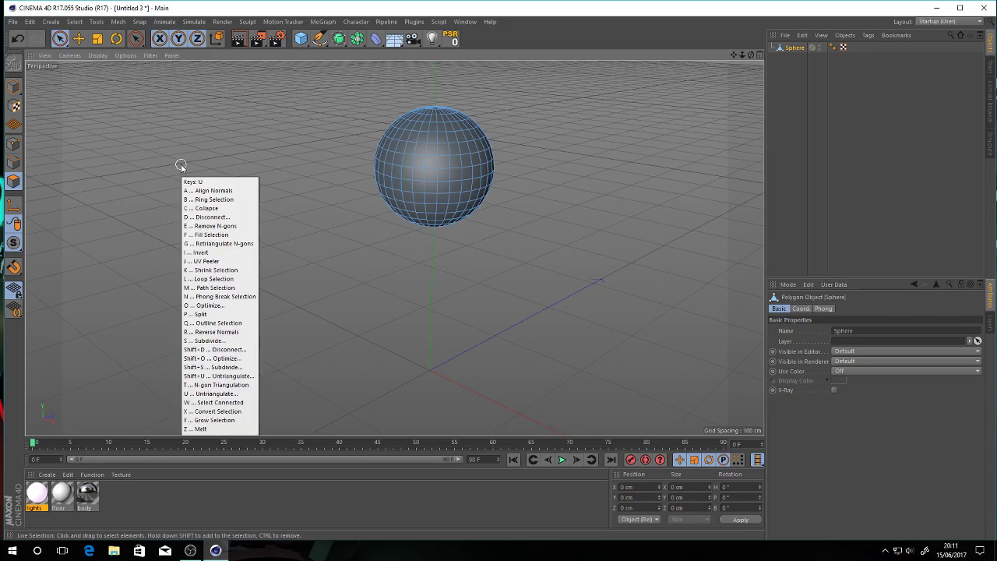
key(l)
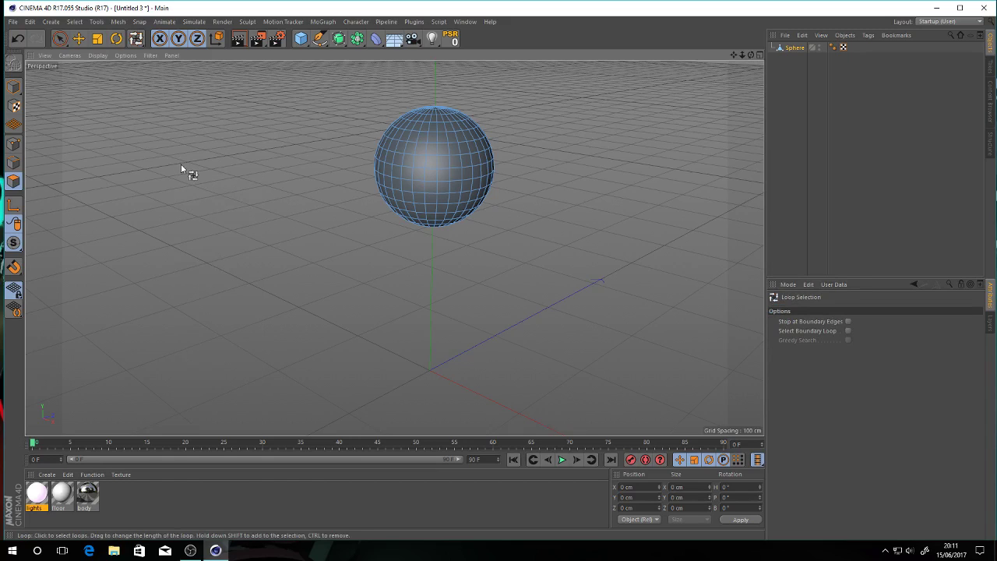
- Loop-select five alternating rings: the middle, upper, lower, top and bottom bands
click(415, 181)
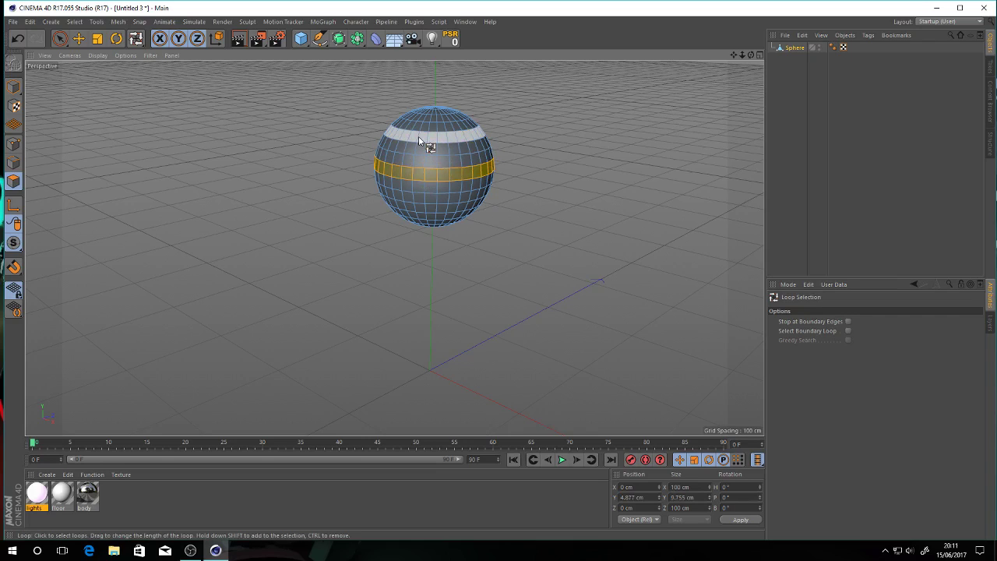
shift+click(425, 148)
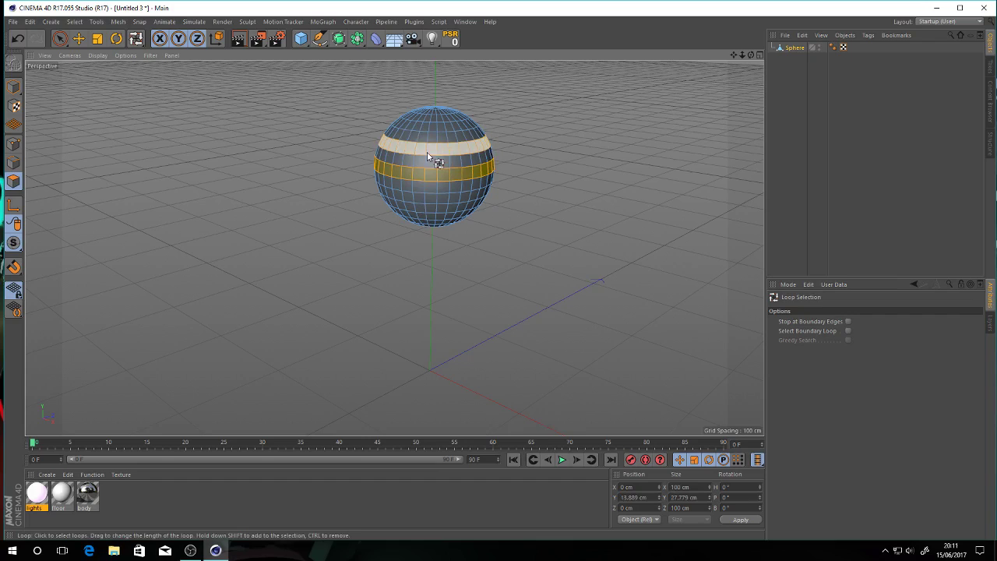
shift+click(427, 201)
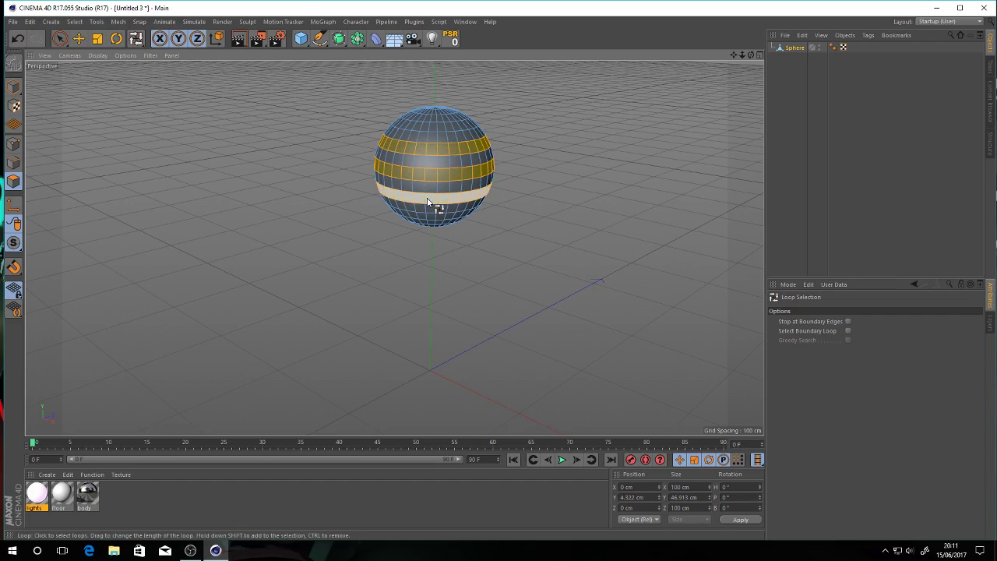
shift+click(473, 126)
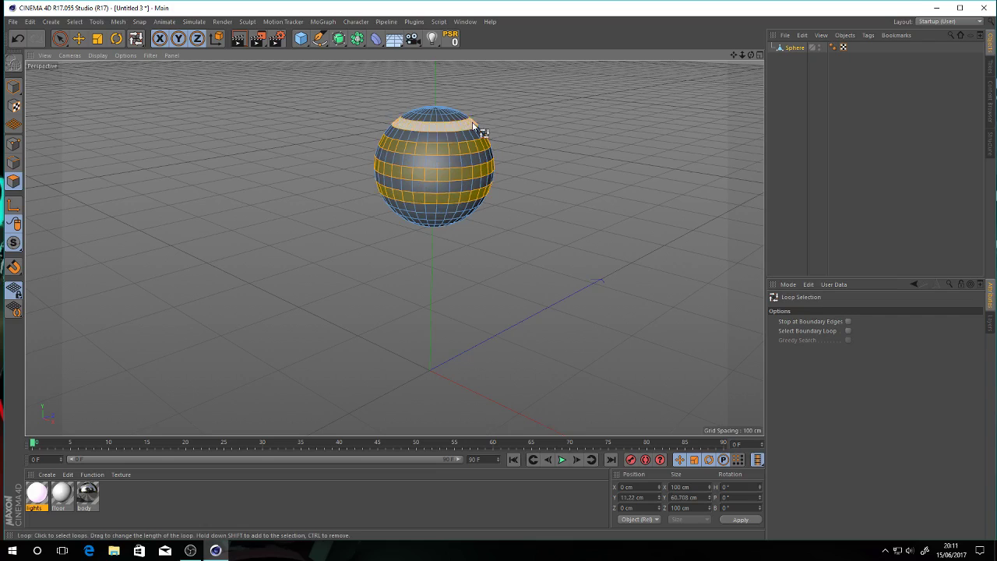
shift+click(452, 220)
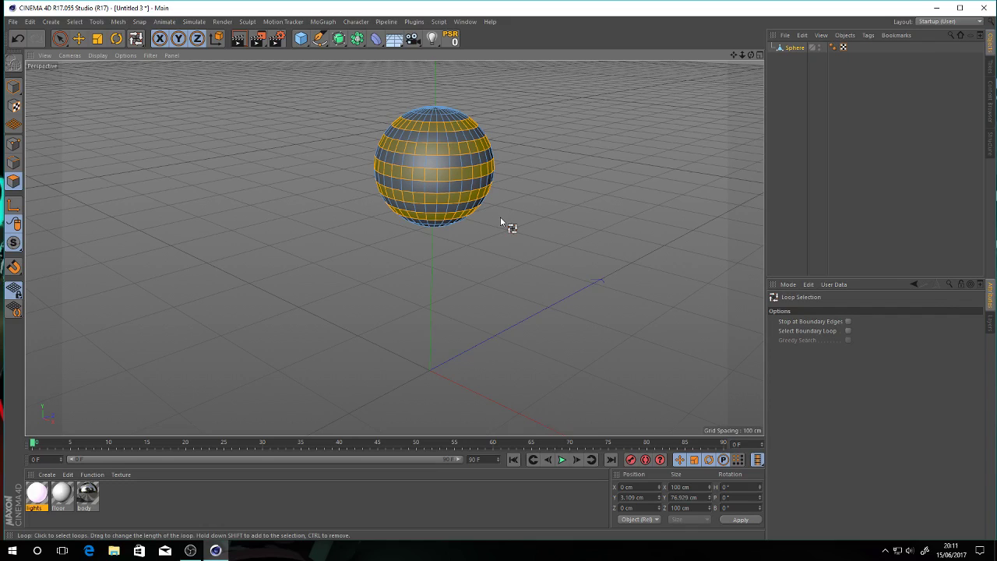
- Extrude the selected polygon rings with a -3.2 cm offset, then return to Live Selection
right_click(542, 246)
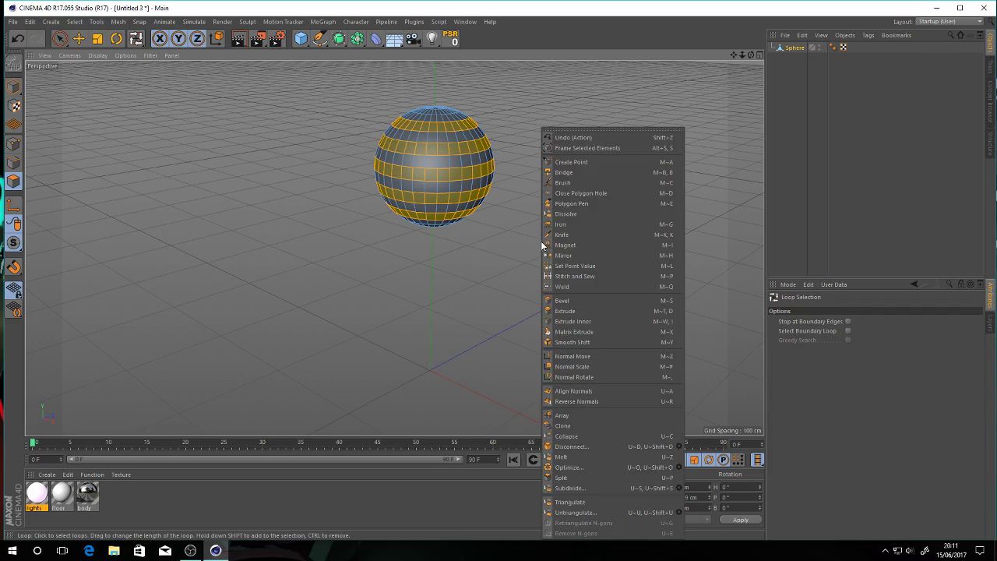
click(597, 310)
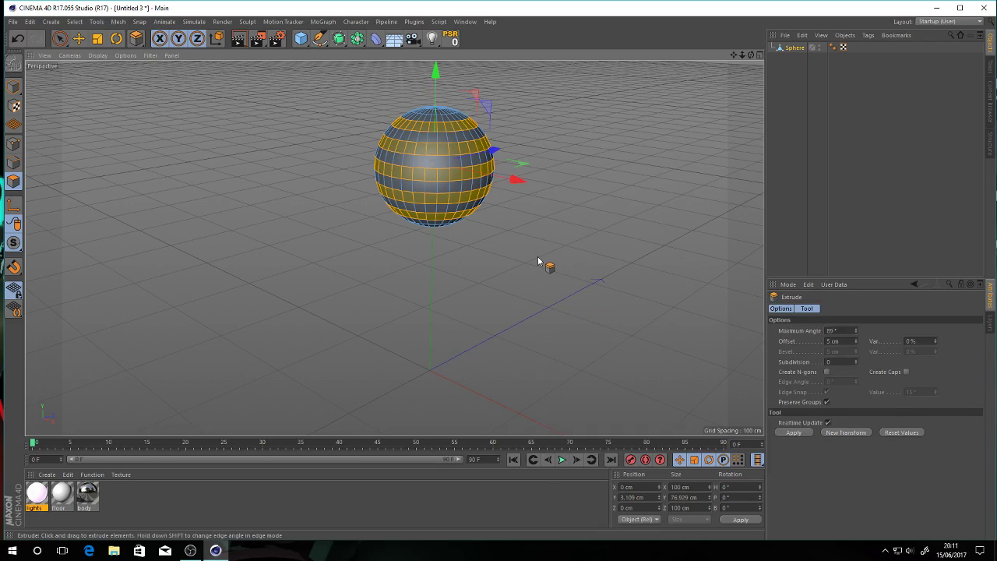
mouse_move(538, 261)
mouse_down()
mouse_move(561, 261)
mouse_move(510, 262)
mouse_move(538, 261)
mouse_up()
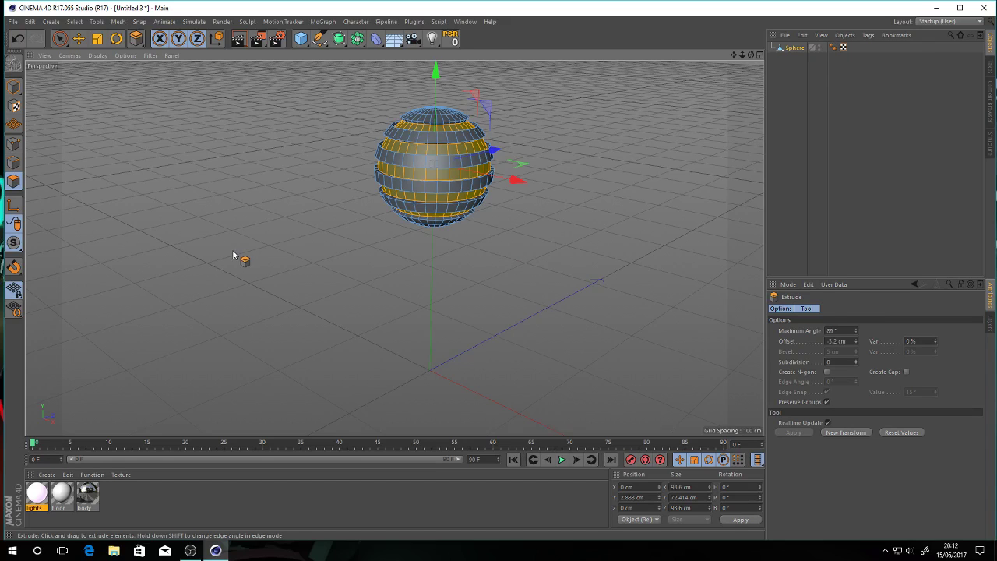
key(9)
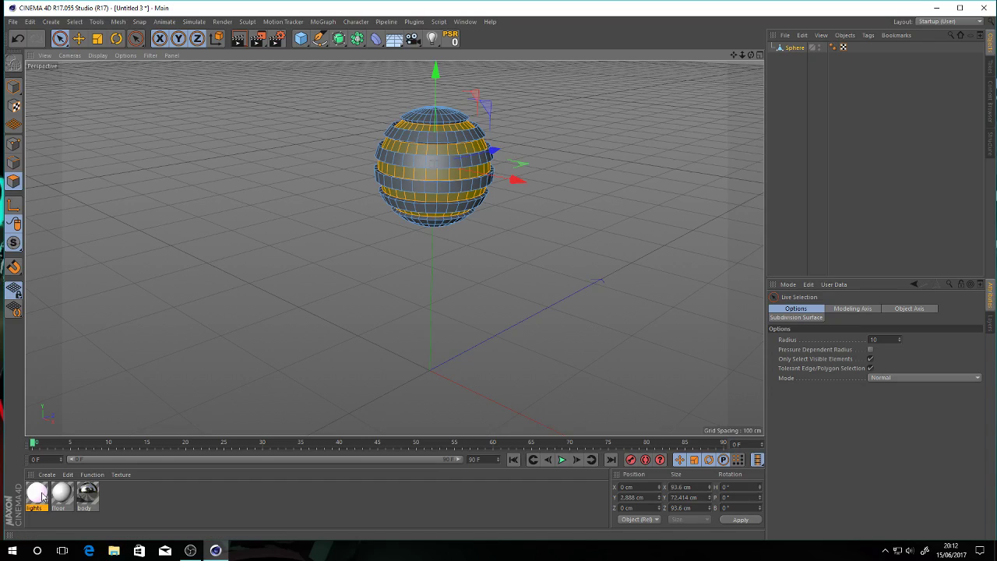
- Apply lights to the selected rings and body to the whole sphere, ordering the lights tag last
drag(43, 497, 435, 165)
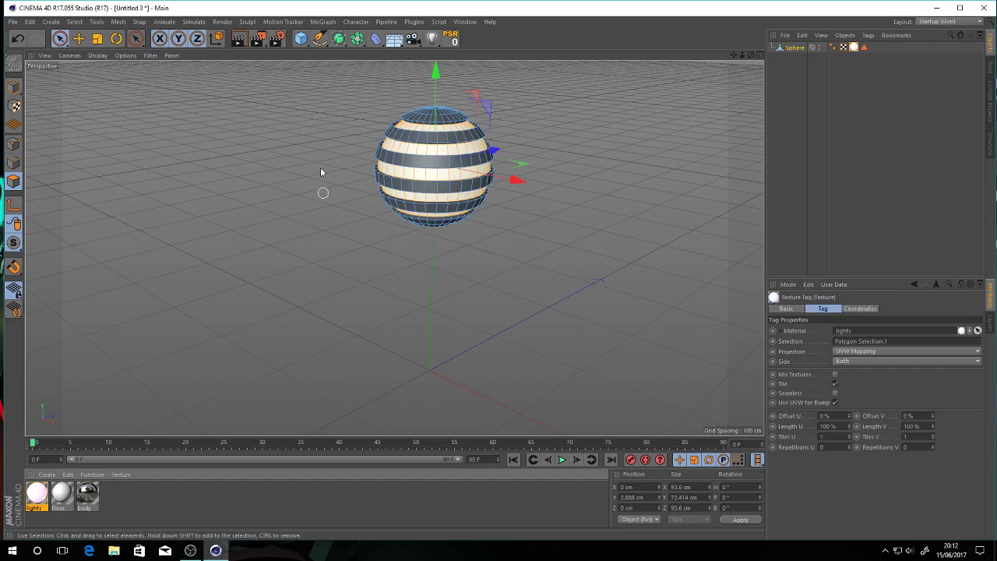
click(282, 176)
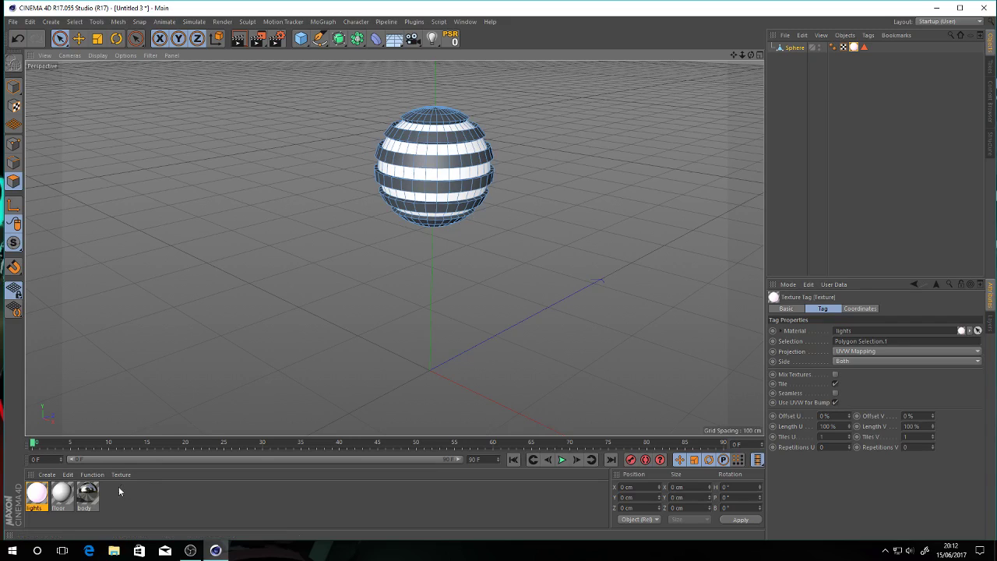
drag(98, 493, 435, 166)
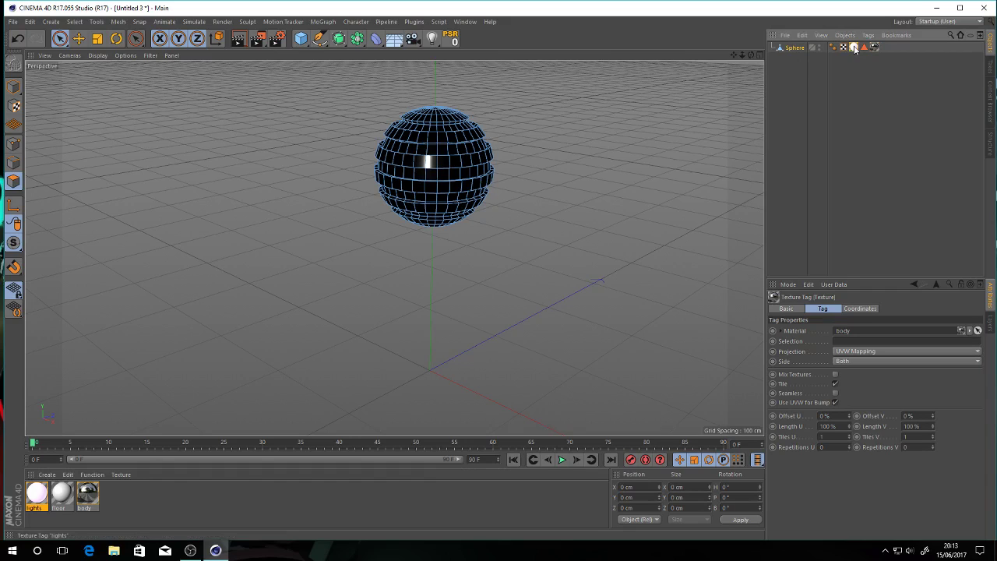
drag(855, 48, 885, 49)
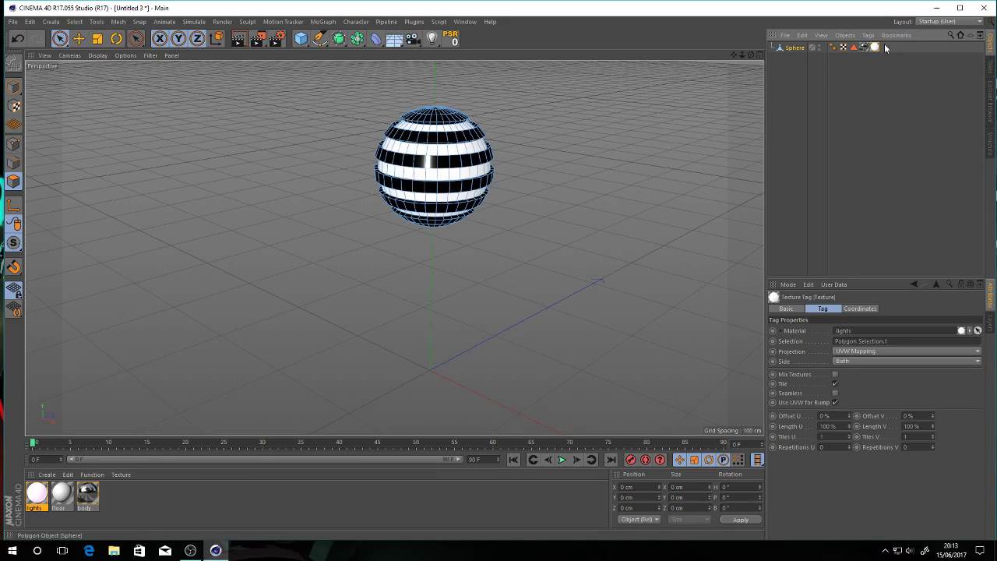
click(239, 39)
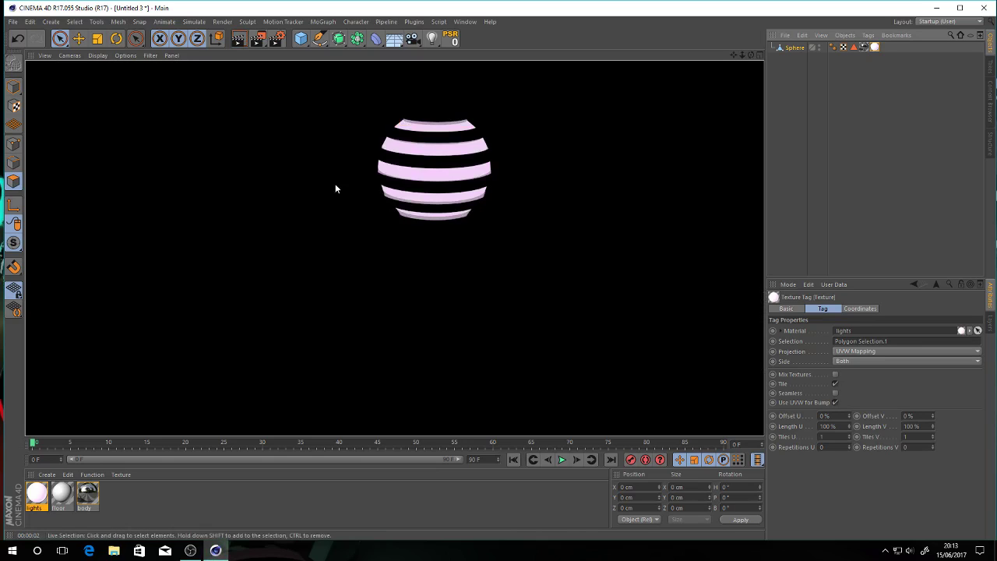
click(229, 191)
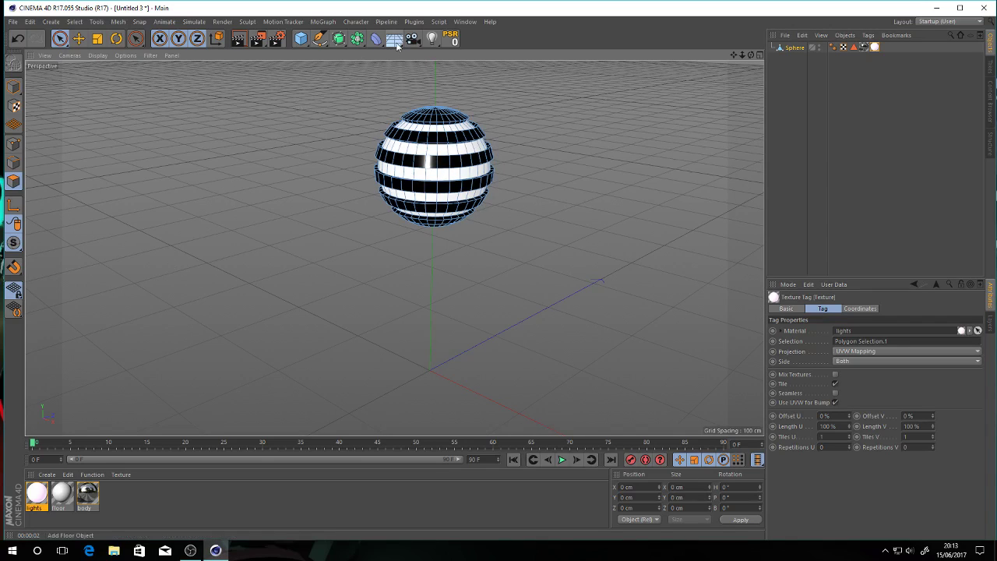
- Add a Floor object and texture it with the floor material
drag(396, 45, 435, 56)
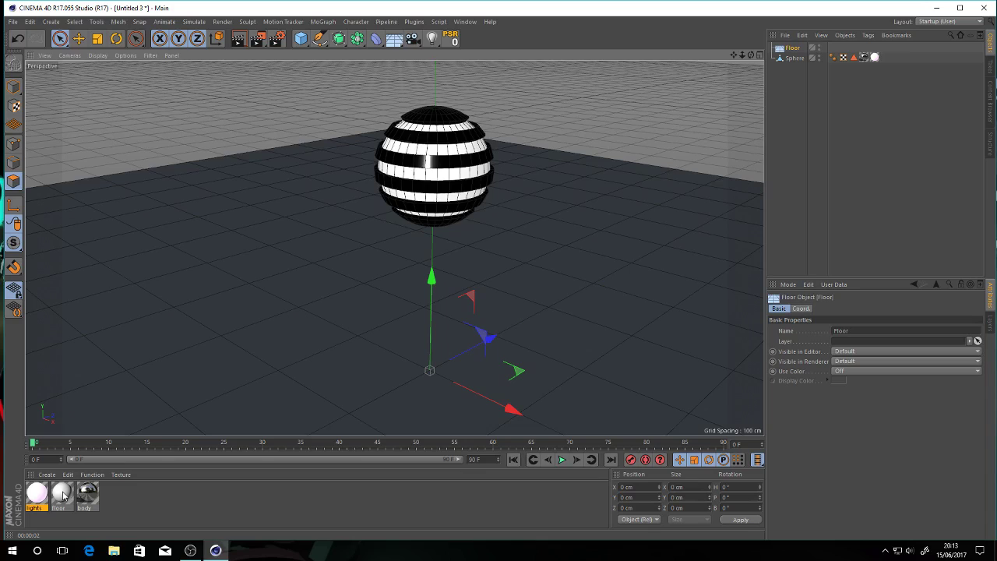
drag(64, 495, 139, 369)
drag(235, 243, 235, 243)
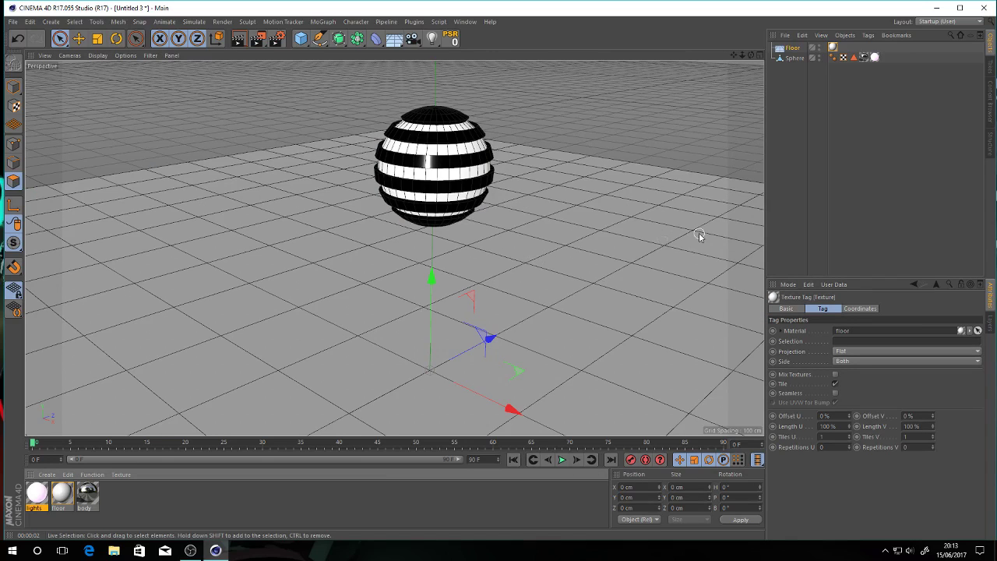
- Select the Sphere in Model mode and lower it to Y 68.943 cm
click(795, 59)
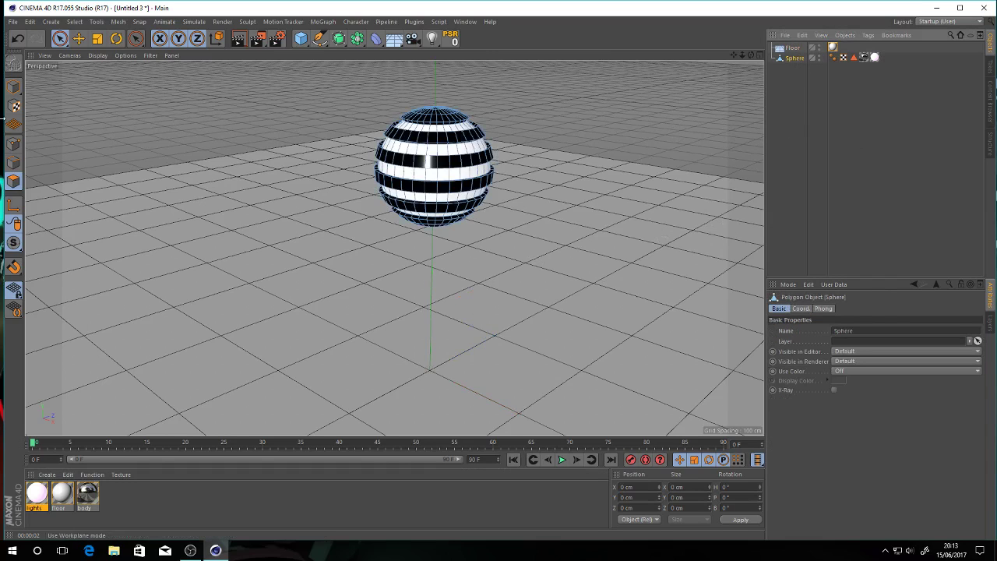
click(11, 88)
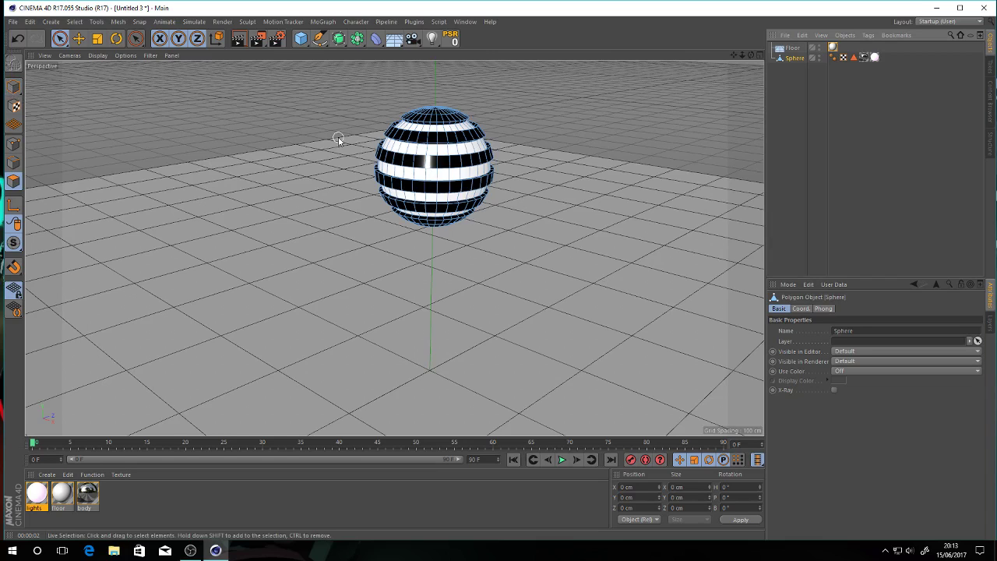
click(19, 88)
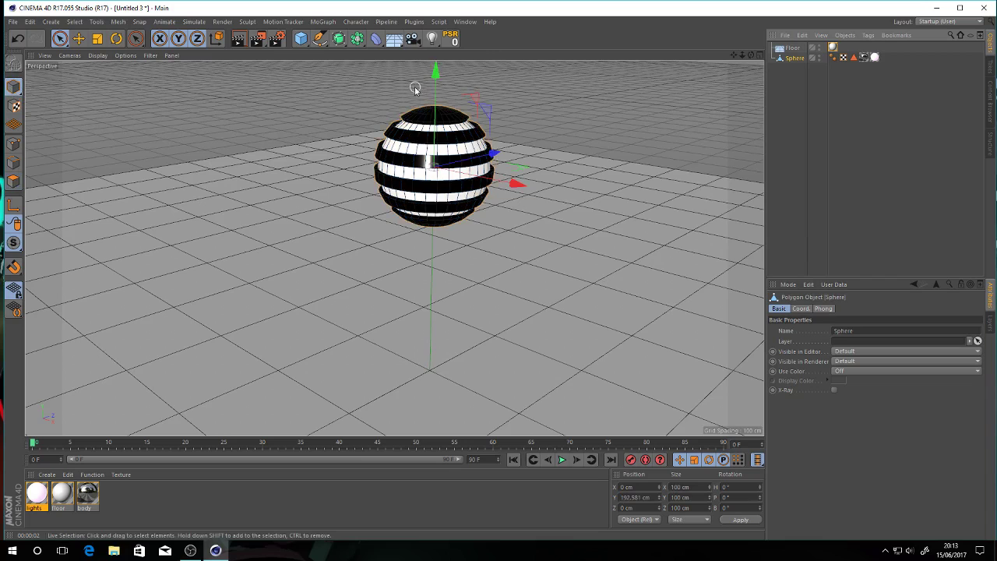
drag(435, 72, 410, 216)
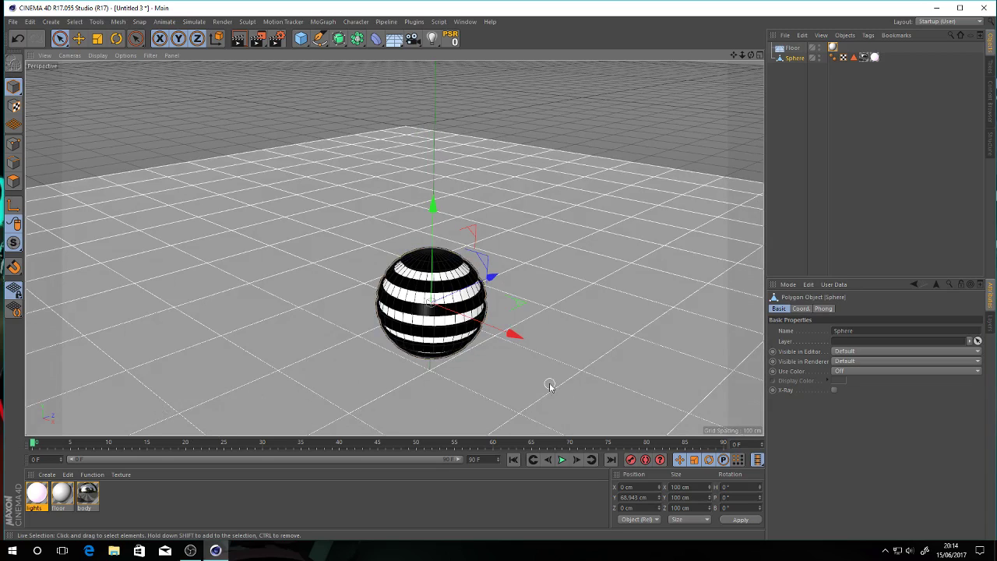
click(238, 39)
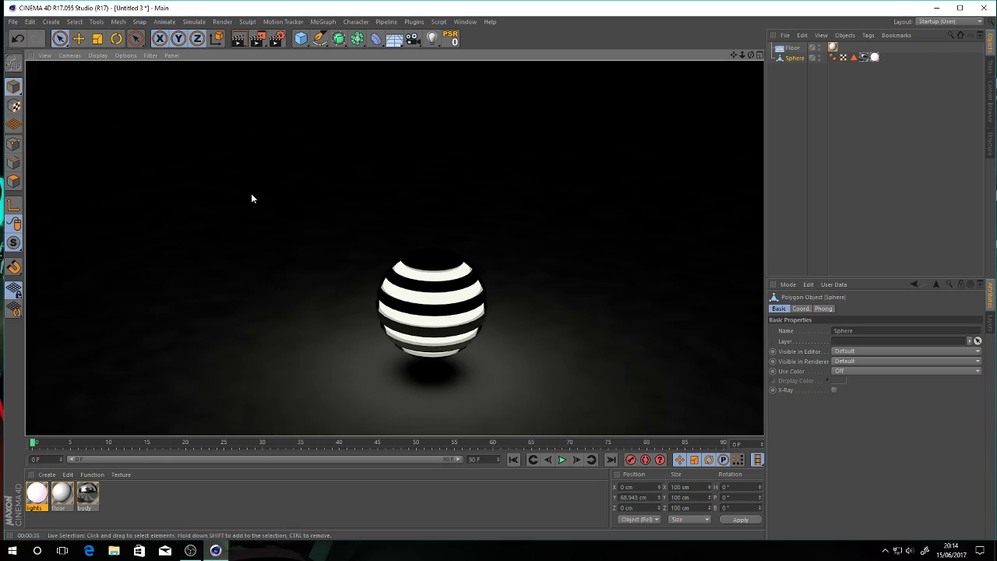
click(252, 199)
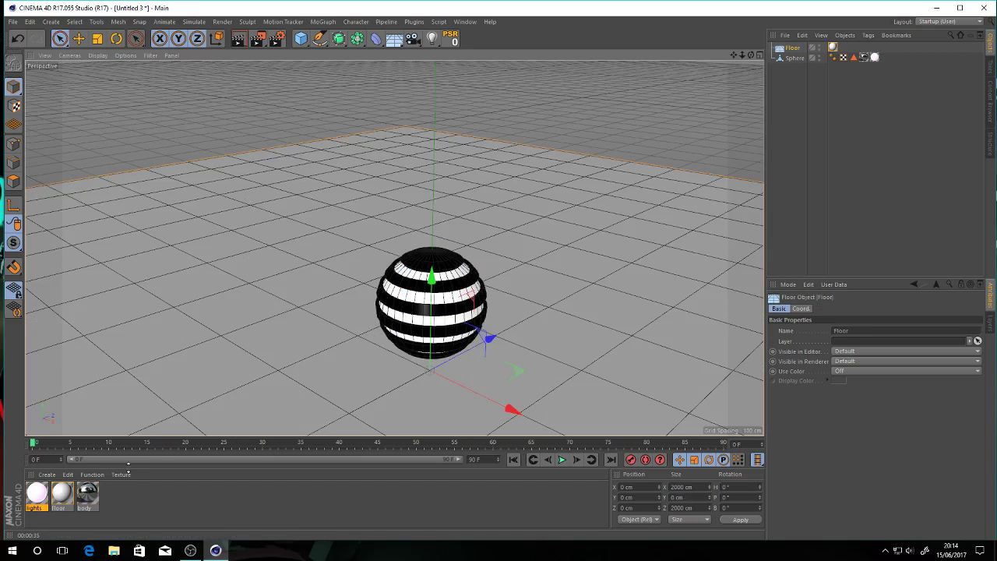
- Set the lights material's Luminance Brightness to 300% and close the Material Editor
double_click(47, 497)
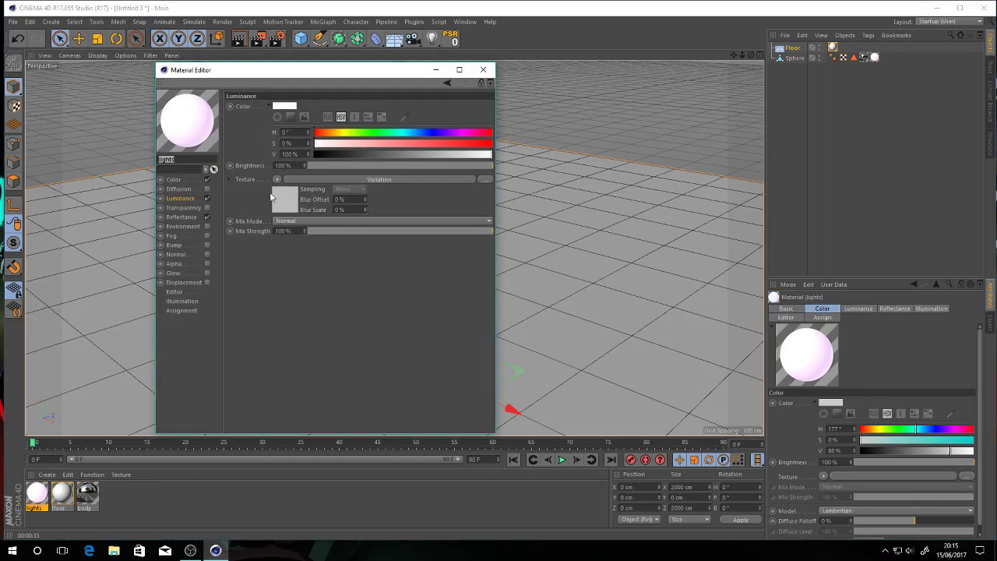
click(288, 167)
text(300)
key(Return)
click(490, 71)
click(490, 71)
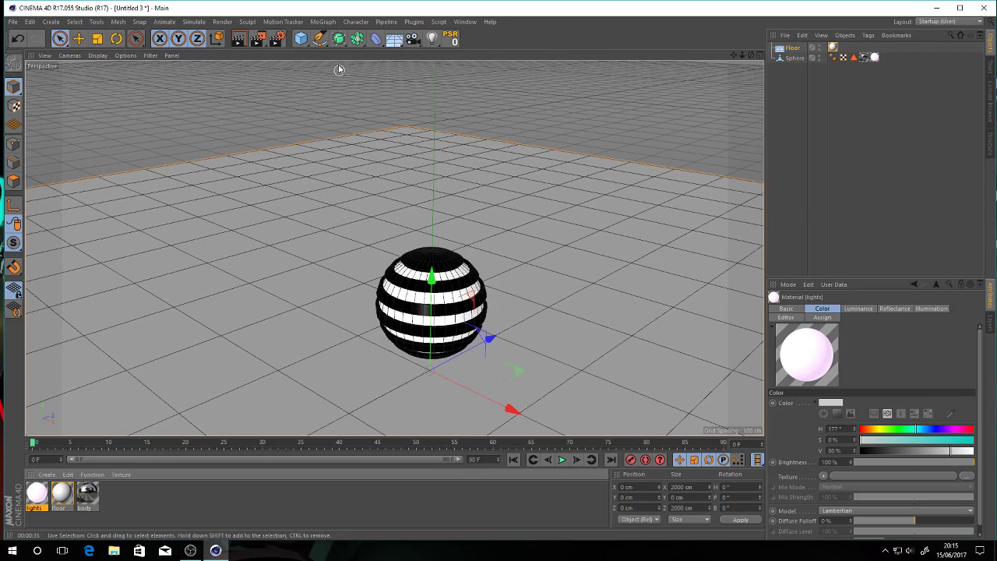
- Add a Cloner, move Floor to the bottom, nest the Sphere under the Cloner and raise it
click(323, 22)
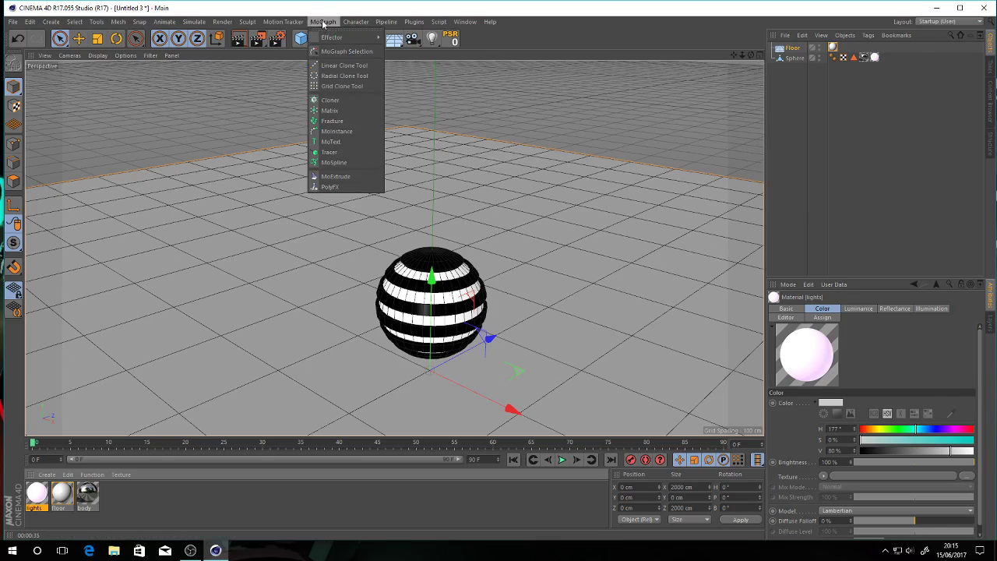
click(337, 101)
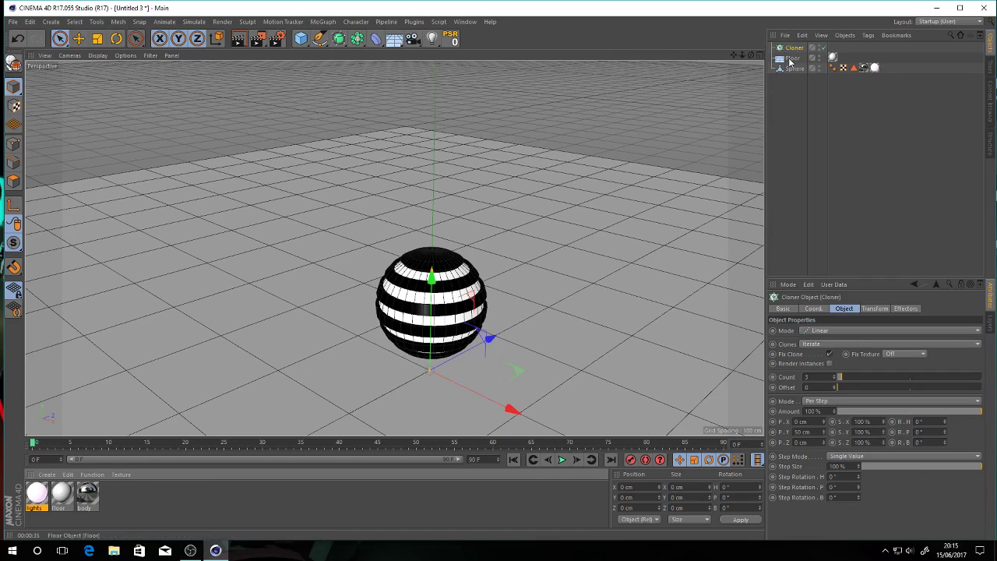
drag(790, 62, 798, 101)
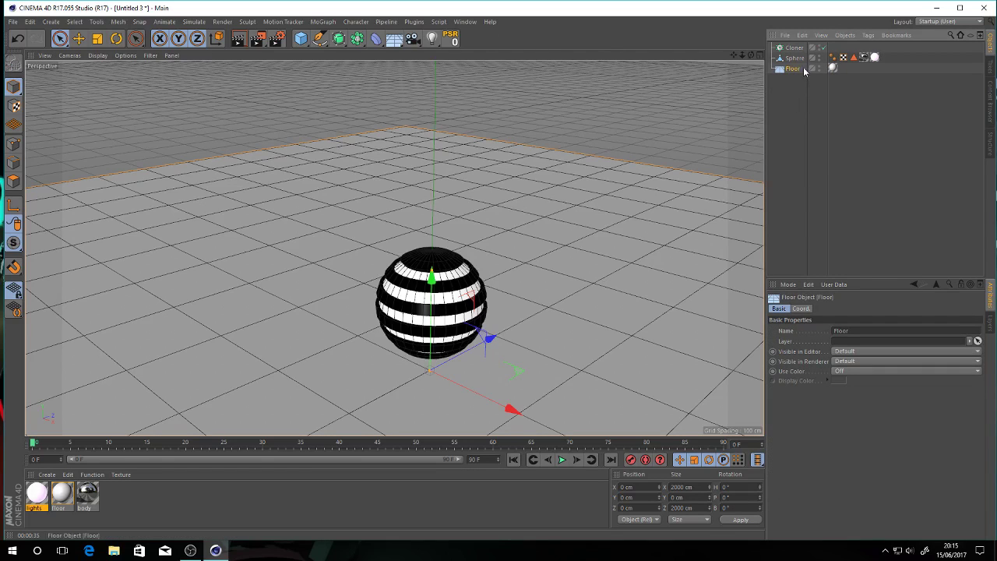
mouse_move(794, 63)
mouse_down()
mouse_move(797, 30)
mouse_move(793, 50)
mouse_up()
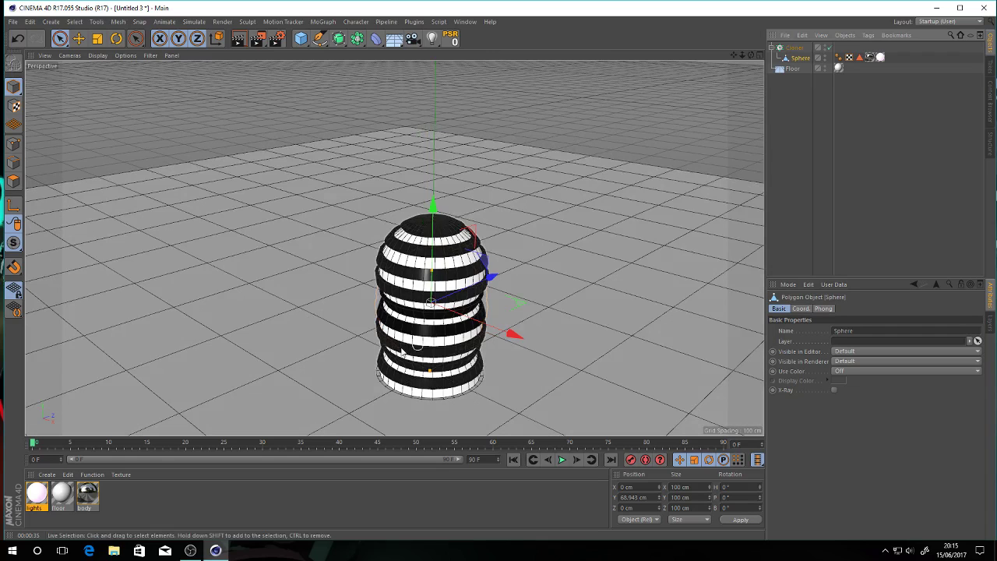
drag(433, 206, 412, 204)
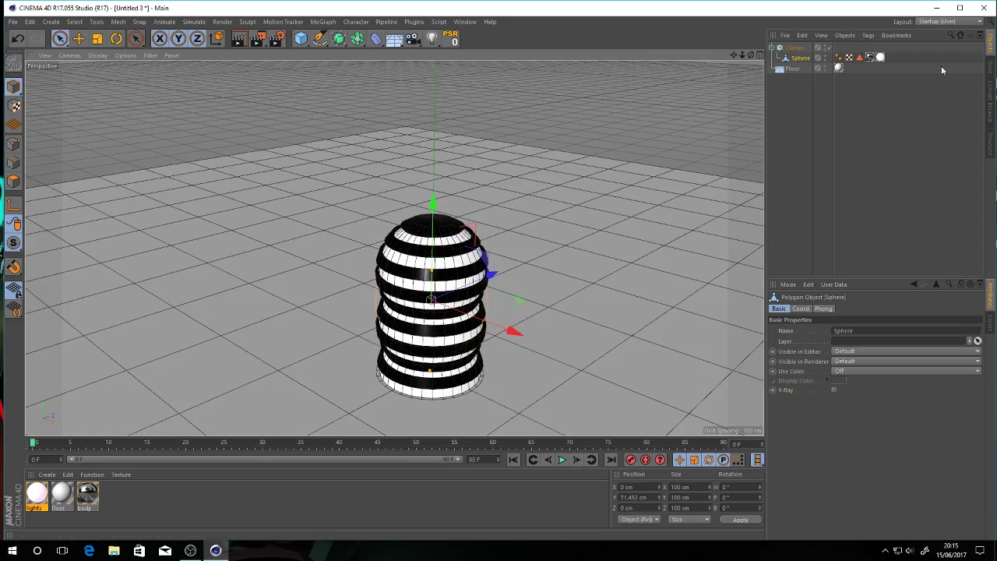
- Select the Cloner and raise the stack of cloned spheres higher above the floor
click(796, 50)
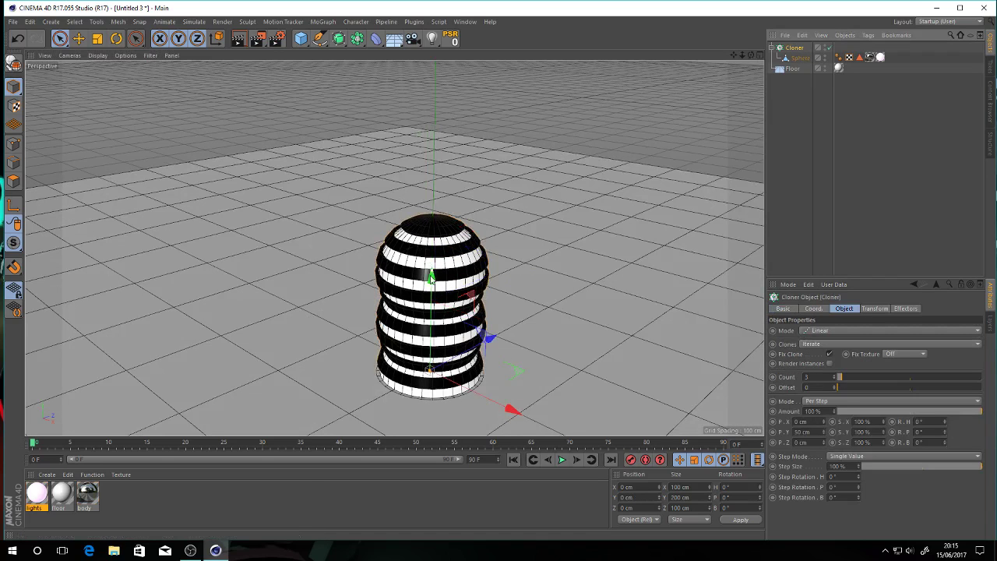
drag(430, 277, 442, 125)
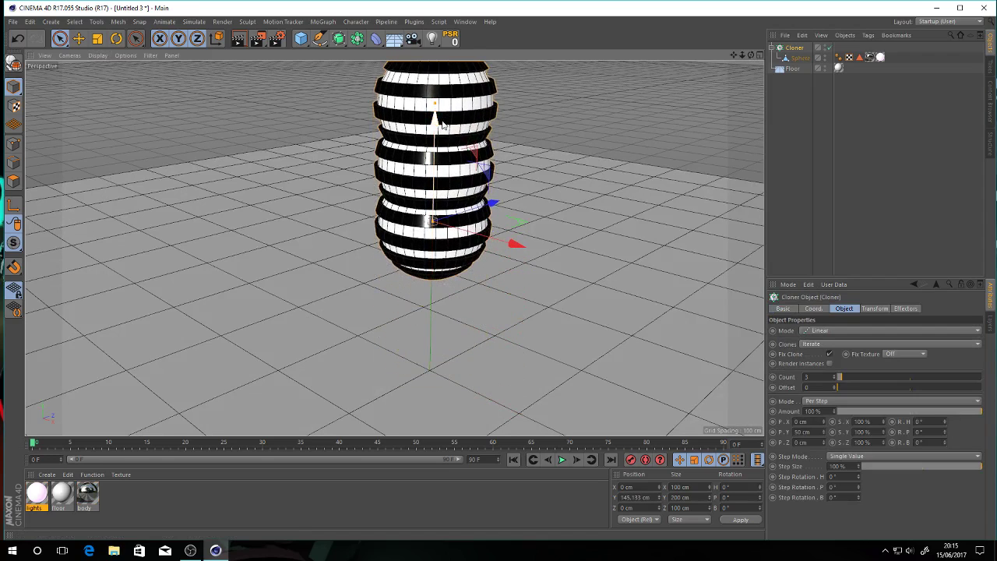
scroll(507, 117, down, 3)
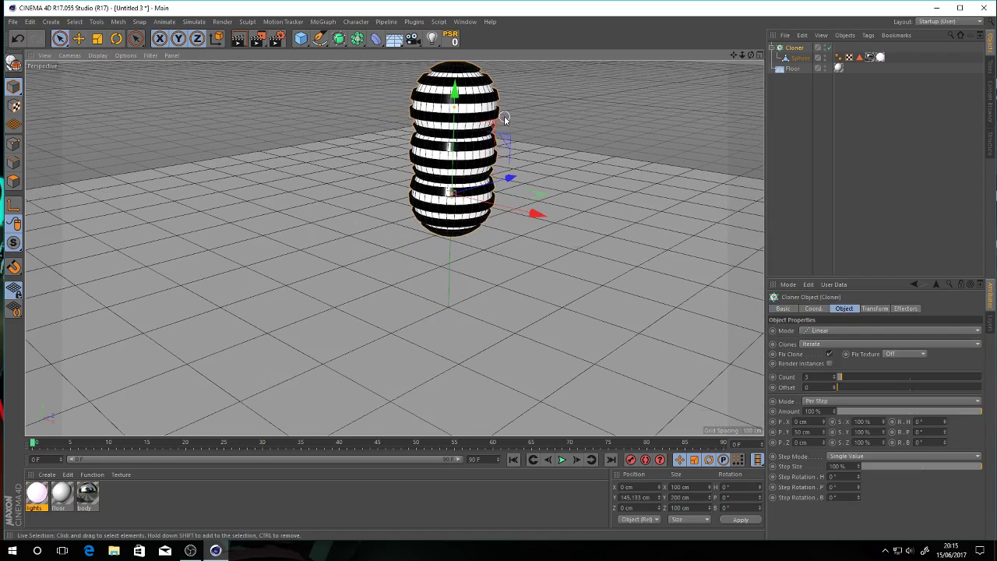
scroll(533, 114, up, 2)
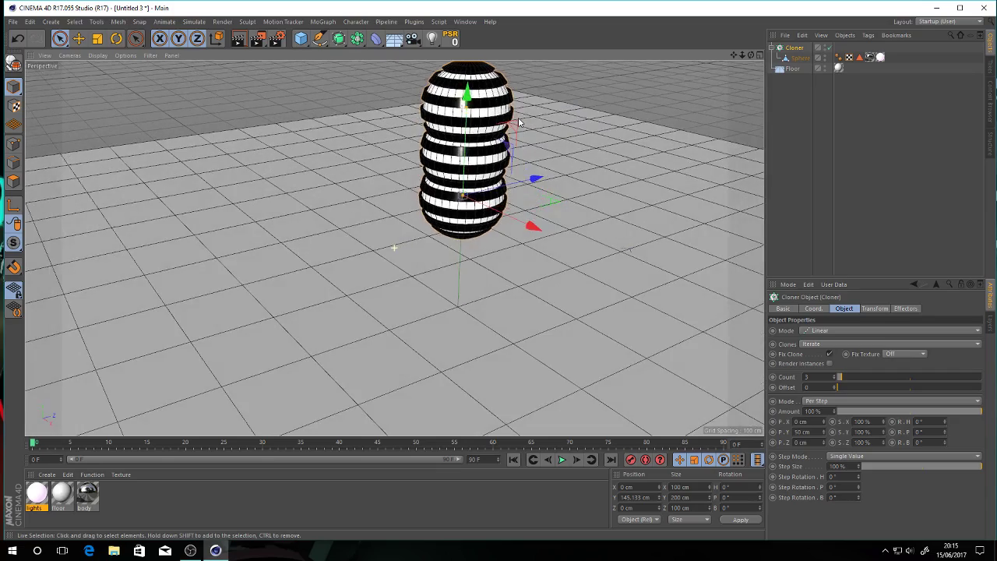
- Switch the Cloner to Grid Array mode, giving a 3×3×3 cube of 27 spheres
alt+drag(546, 116, 545, 133)
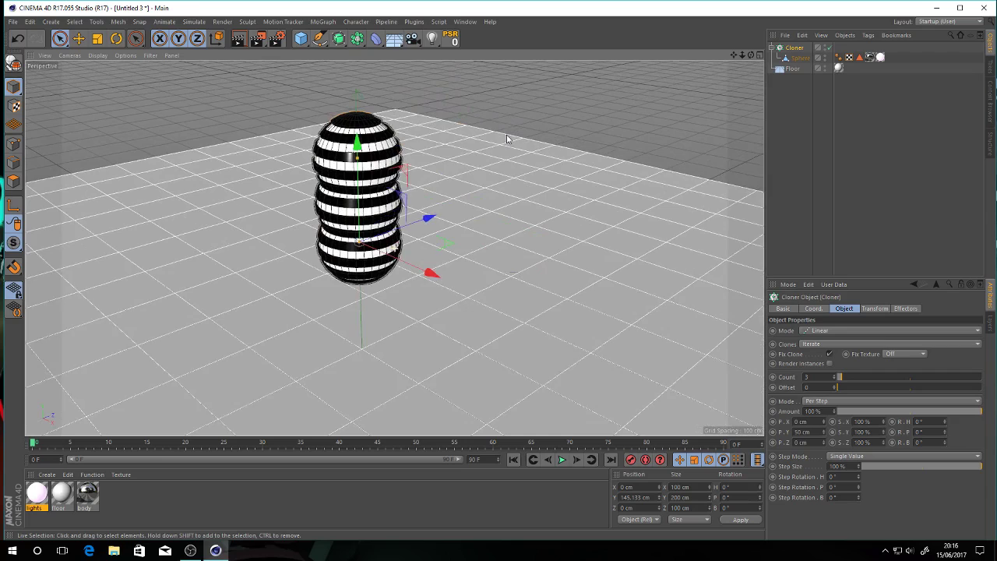
middle_drag(507, 139, 531, 144)
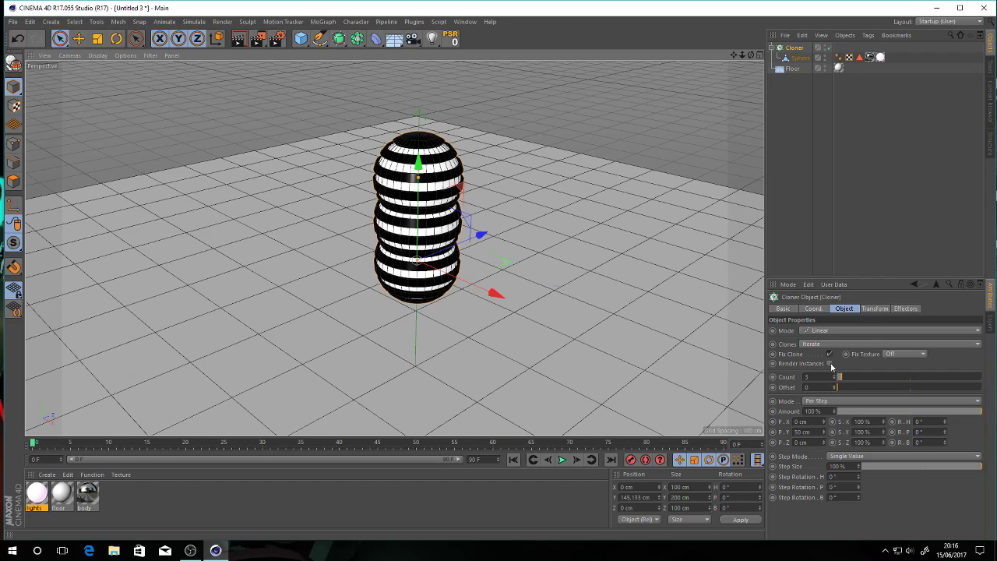
click(833, 331)
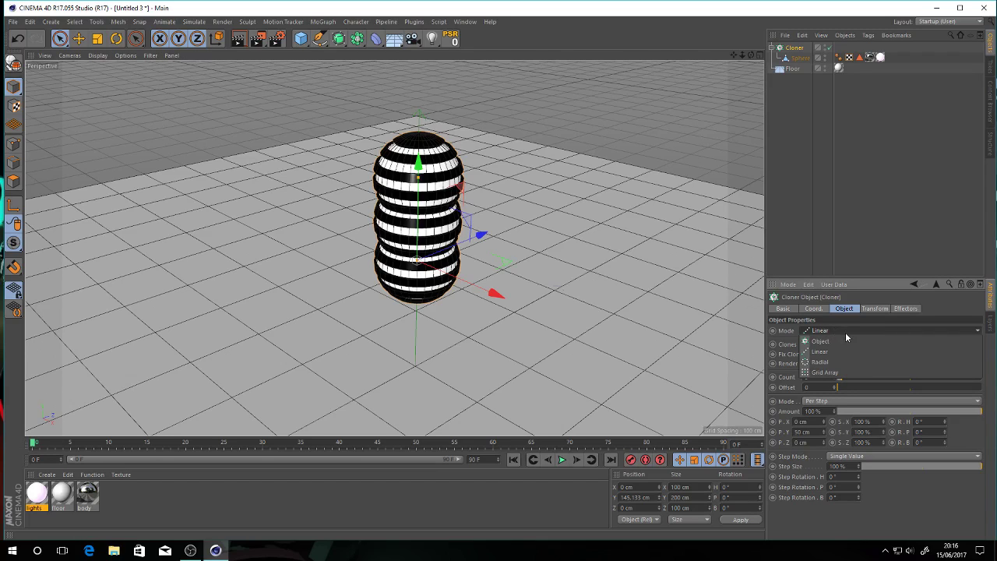
click(841, 373)
- Enter 4 in each of the Cloner's three Count fields for a 64-sphere grid
scroll(670, 357, down, 2)
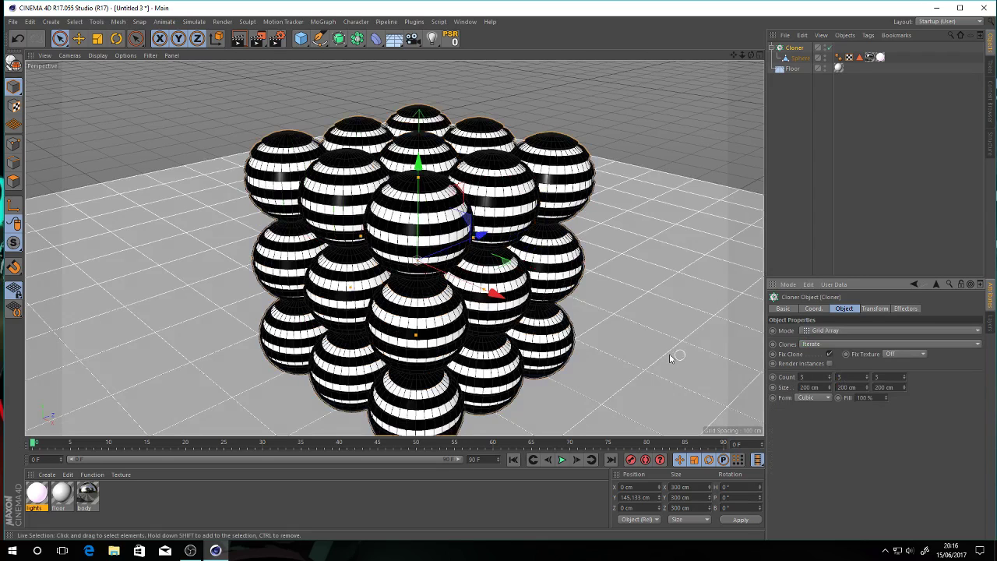
scroll(670, 357, down, 2)
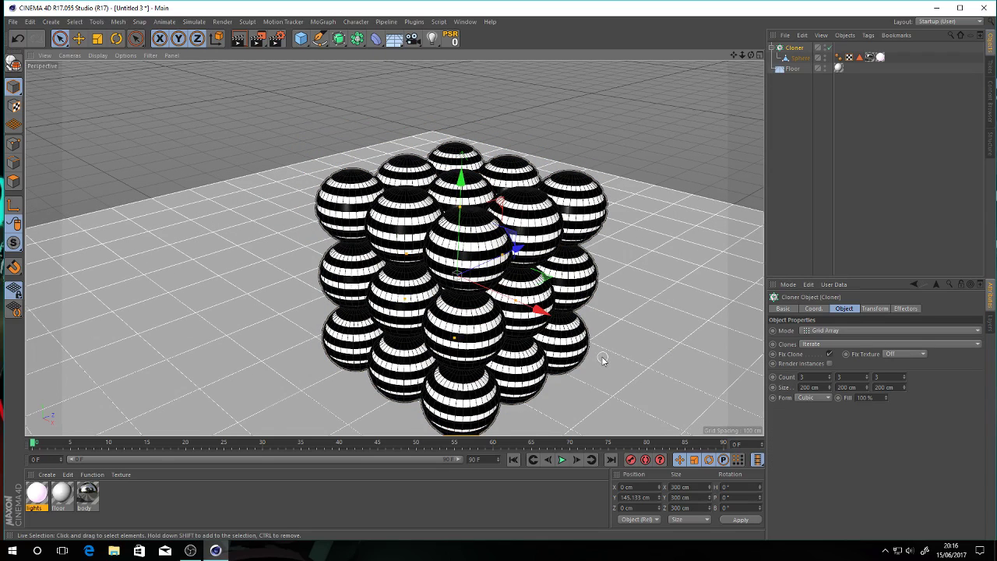
alt+middle_drag(615, 360, 608, 294)
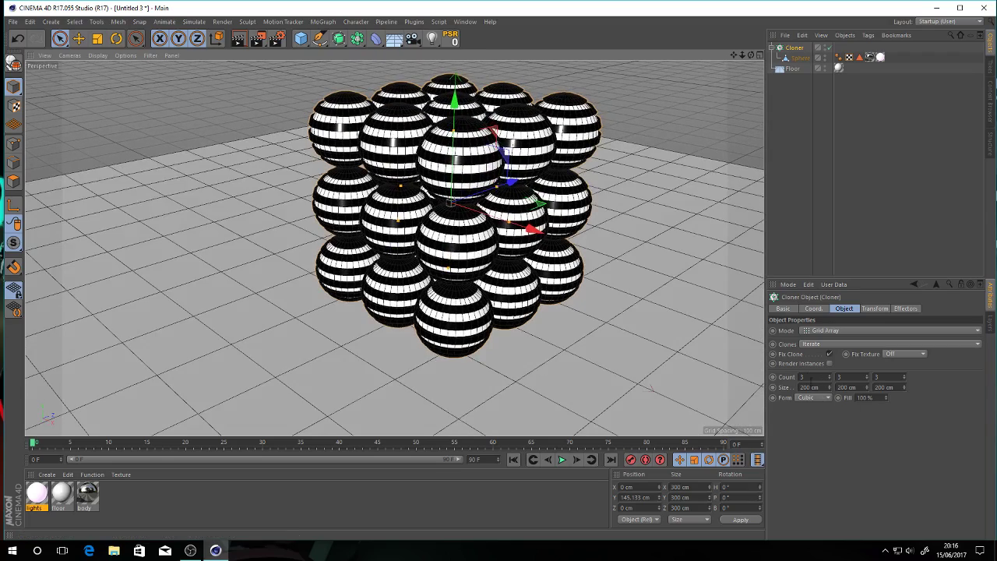
double_click(802, 377)
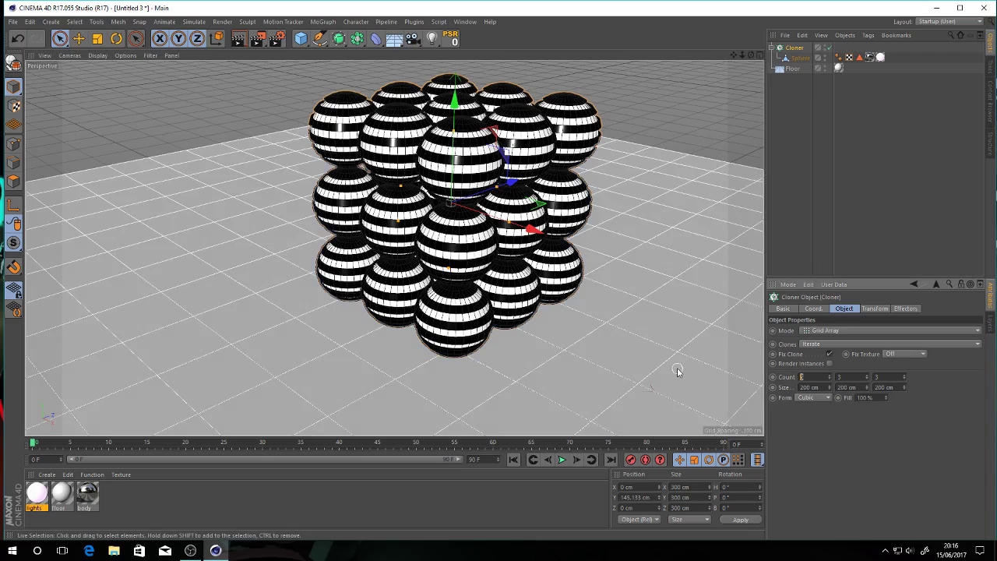
text(4)
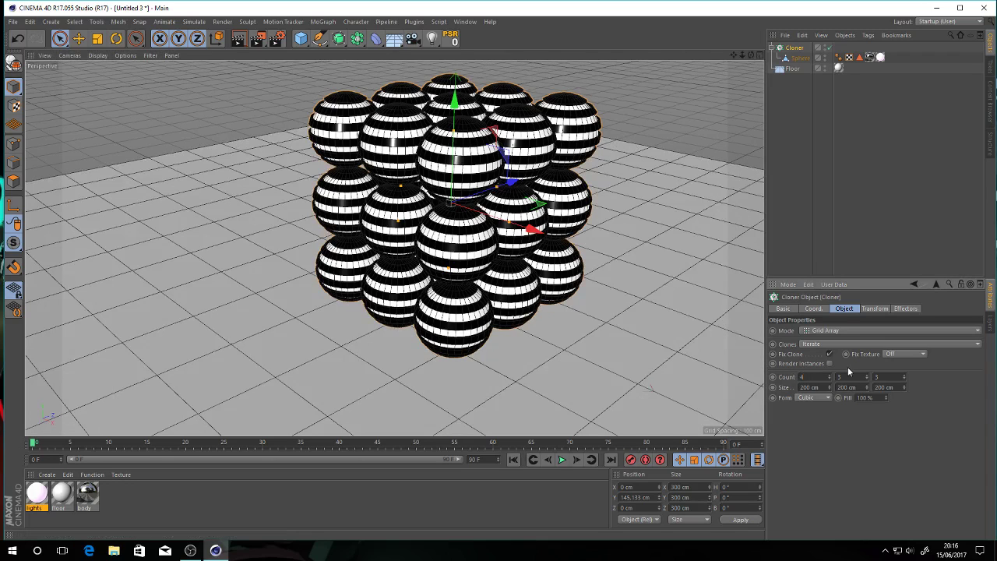
double_click(846, 377)
text(4)
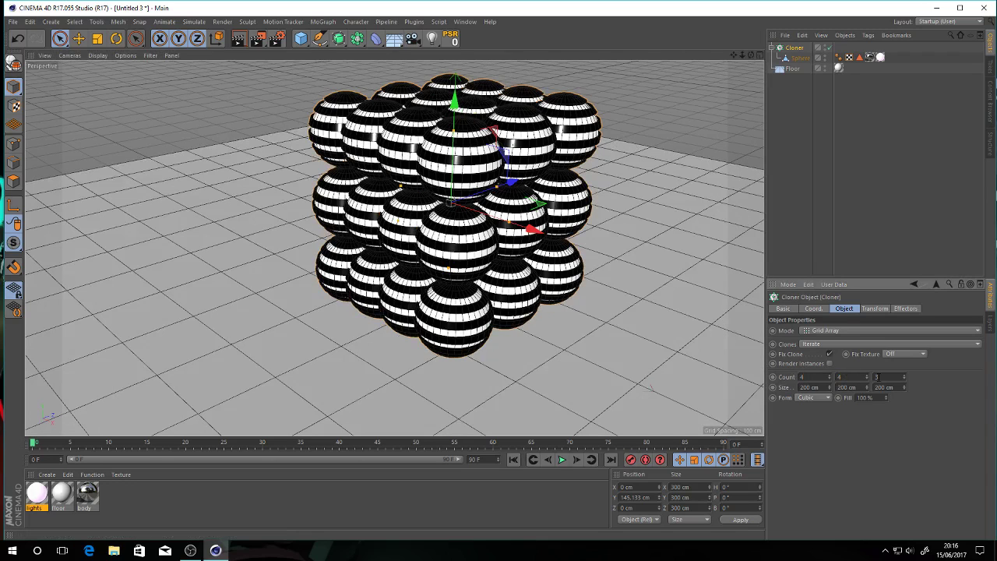
double_click(878, 377)
text(4)
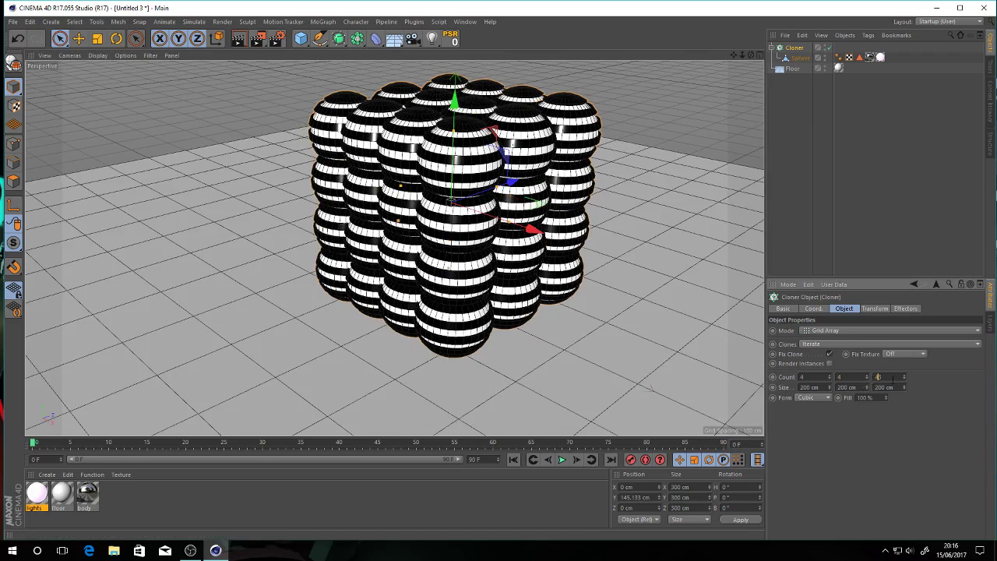
- Widen the clone spacing along X and Y by adjusting the Cloner Size fields
click(796, 396)
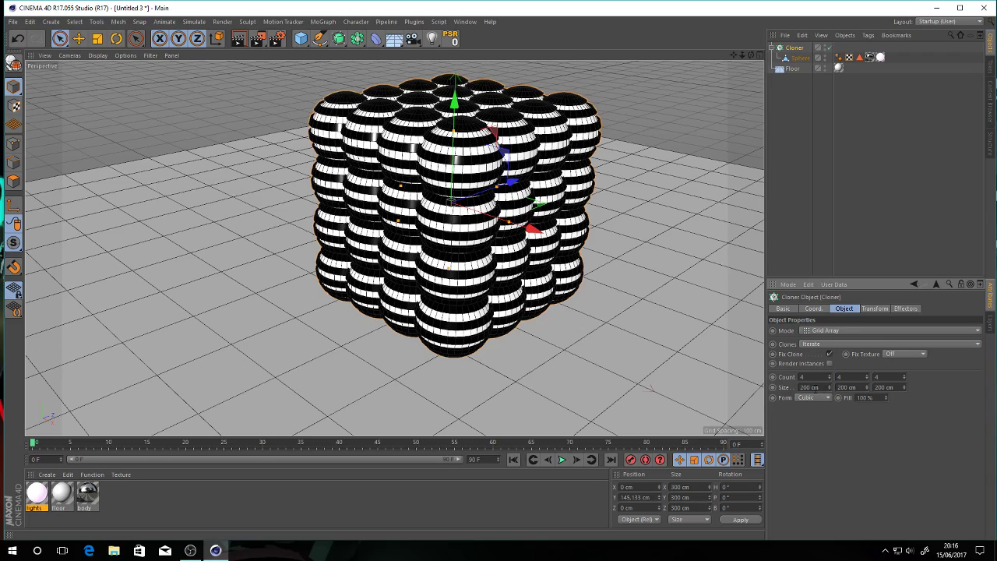
drag(828, 387, 847, 373)
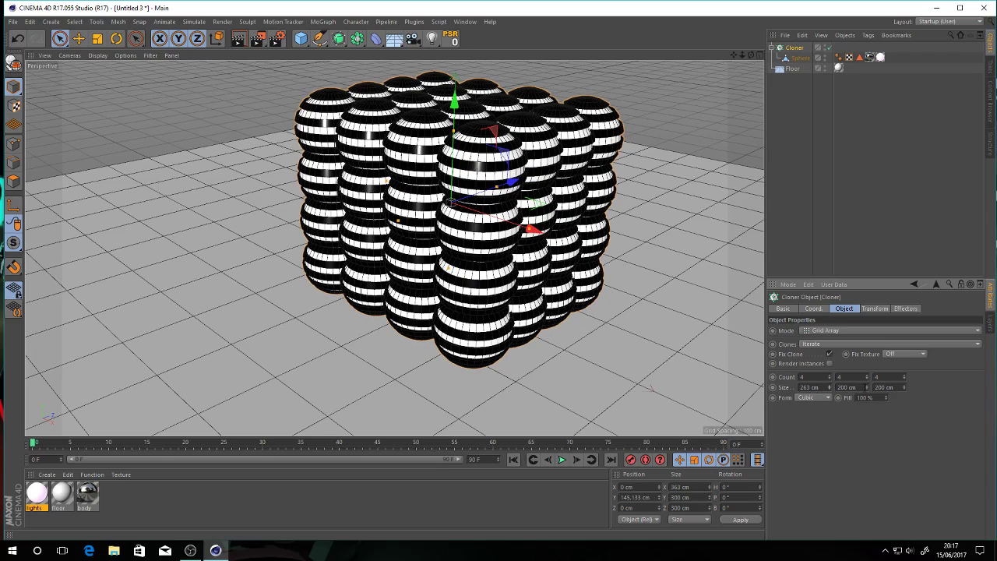
drag(867, 388, 906, 391)
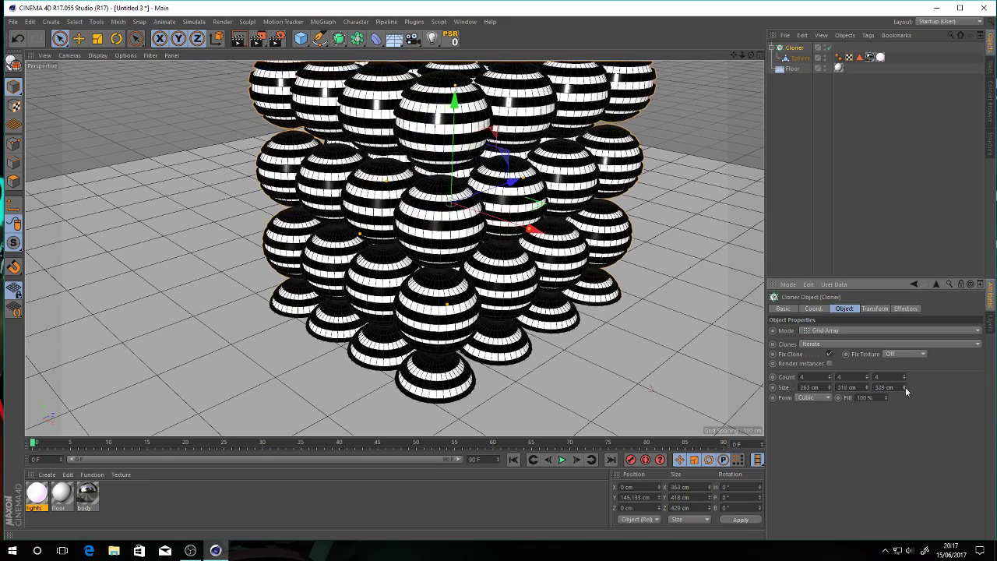
click(830, 385)
click(830, 386)
click(831, 385)
click(830, 386)
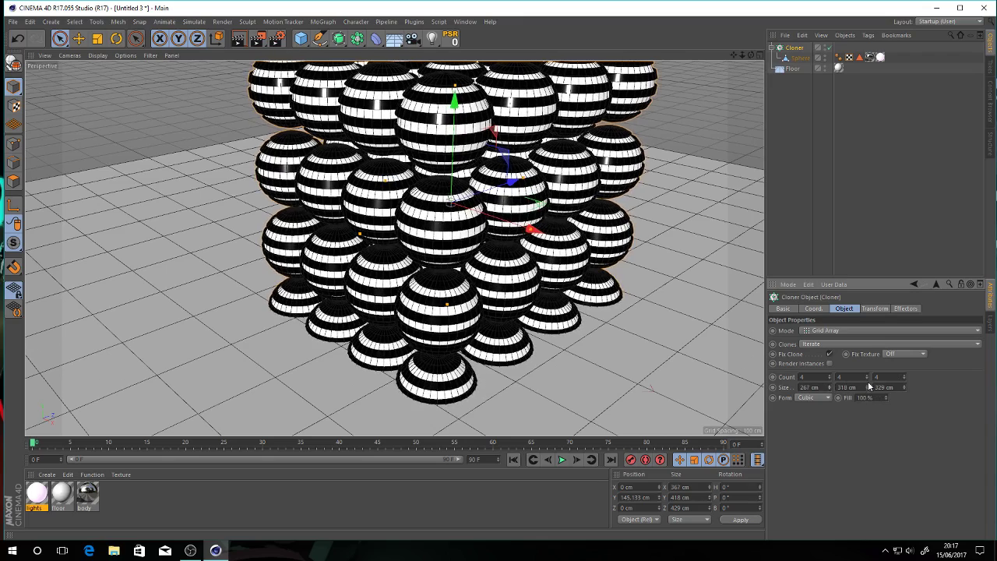
- Type 315 cm into the Size X and Y fields and start editing Size Z
drag(868, 383, 743, 393)
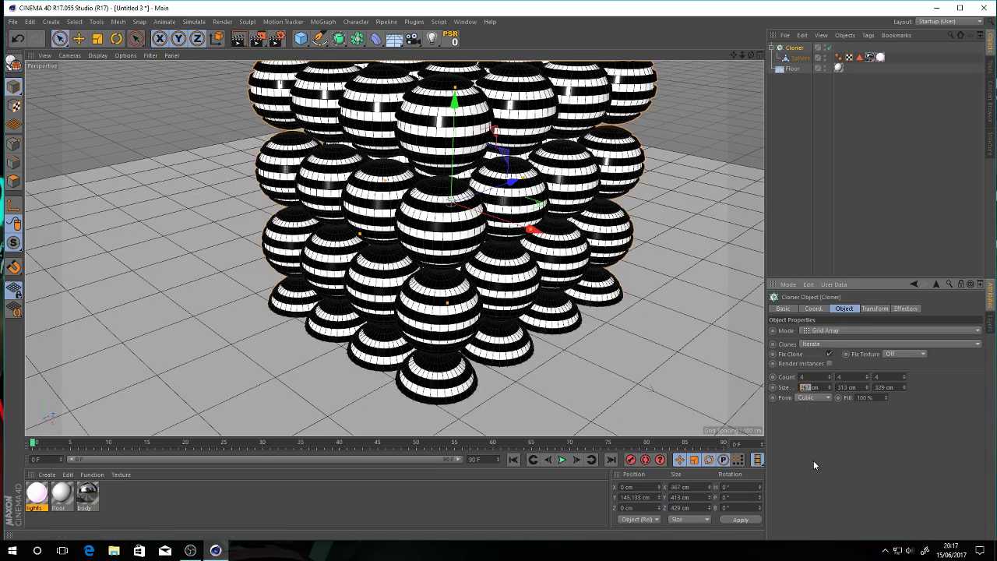
text(315)
key(Return)
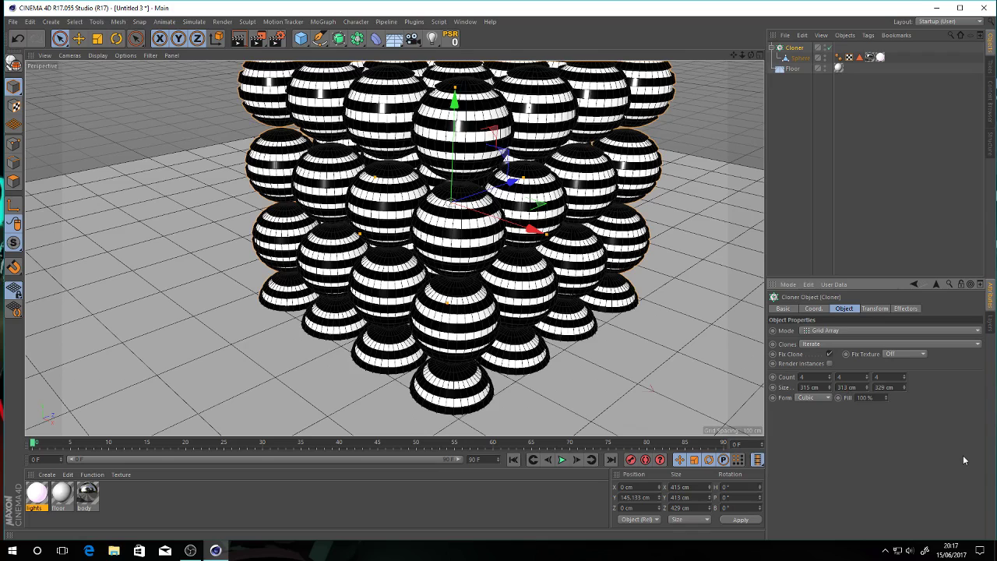
text(315)
key(Return)
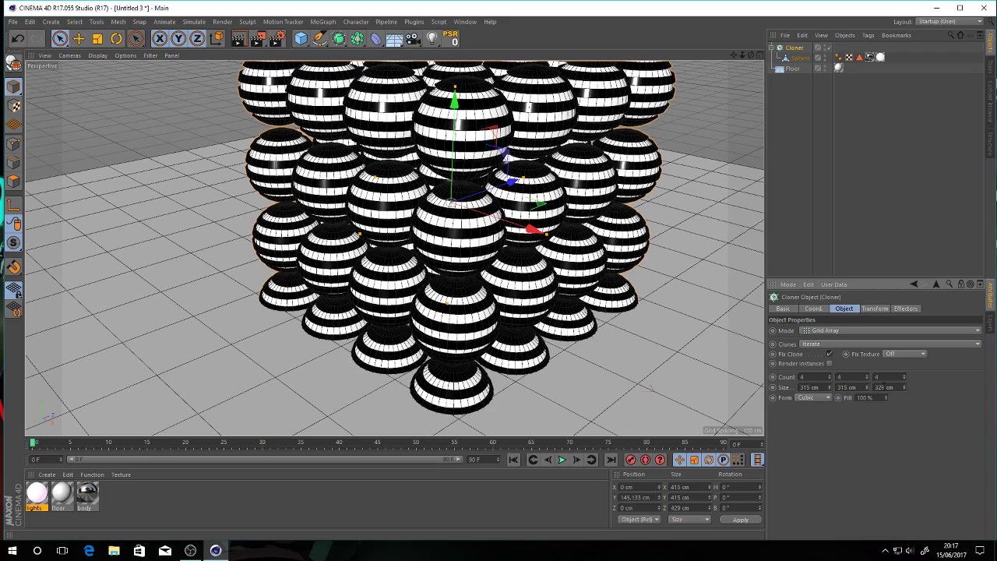
key(BackSpace)
key(BackSpace)
- Finish Size Z at 315 cm and lift the 4×4×4 sphere cluster higher off the floor
text(15)
key(Return)
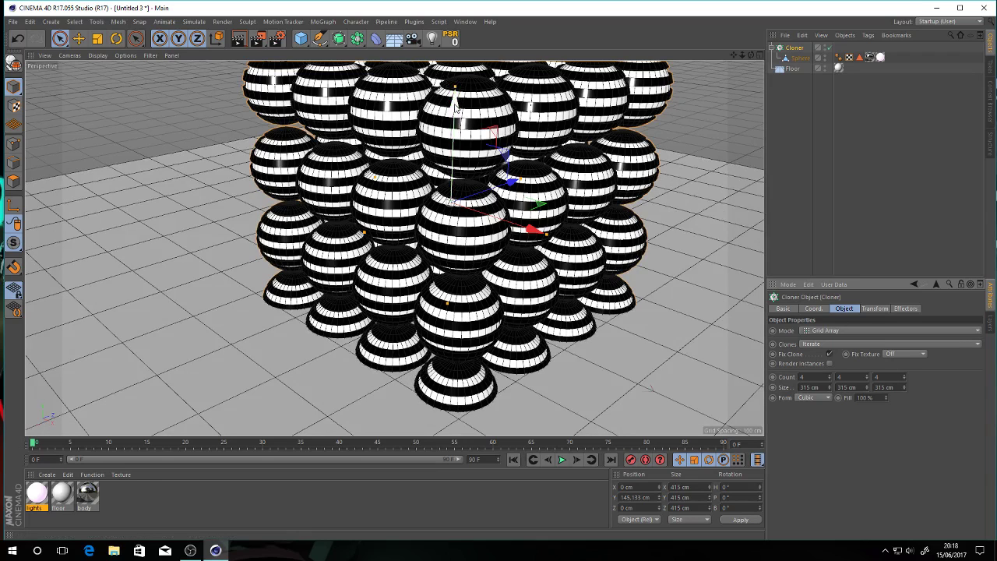
drag(455, 109, 456, 79)
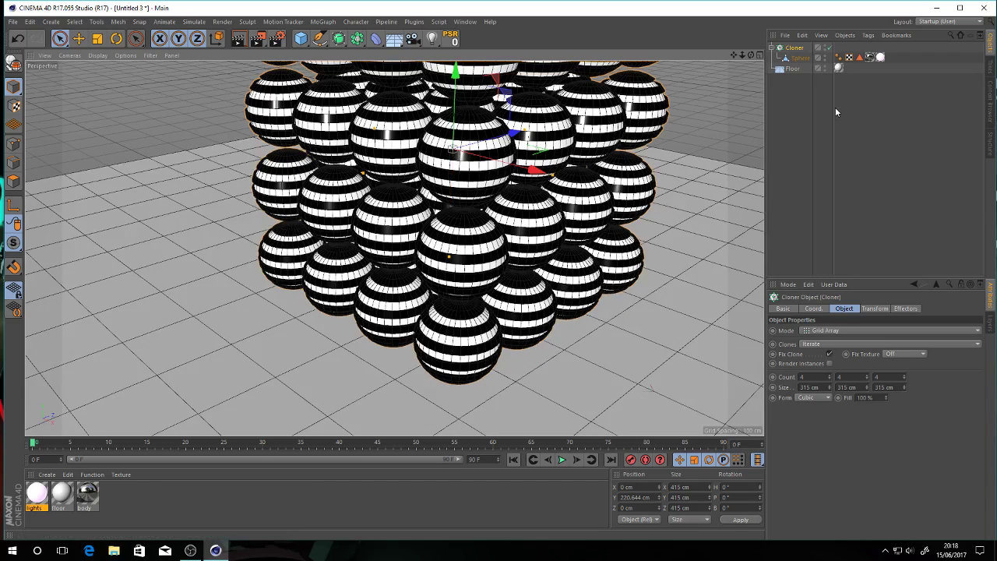
alt+drag(599, 209, 346, 203)
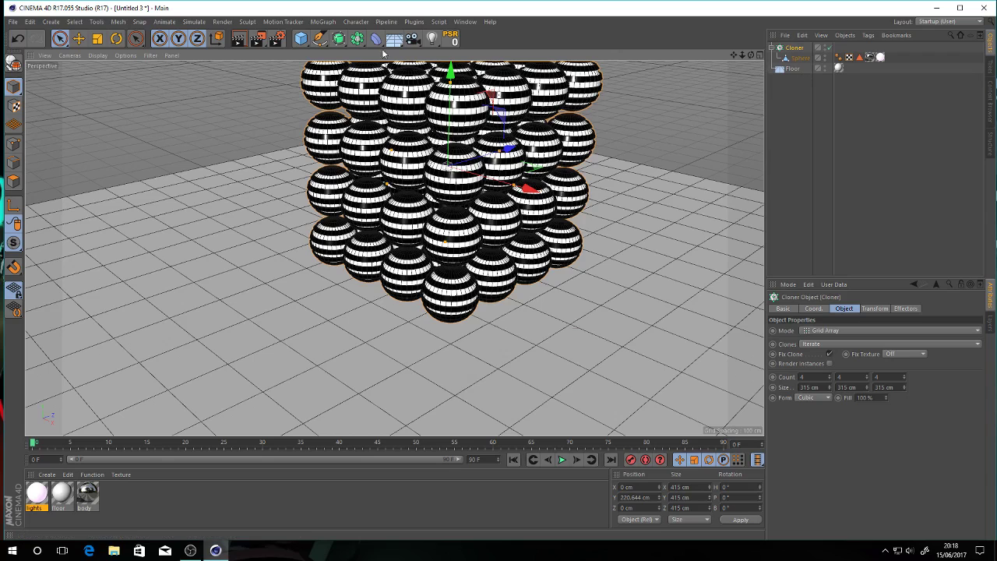
- Render the 4×4×4 striped sphere cluster in the active viewport
click(243, 43)
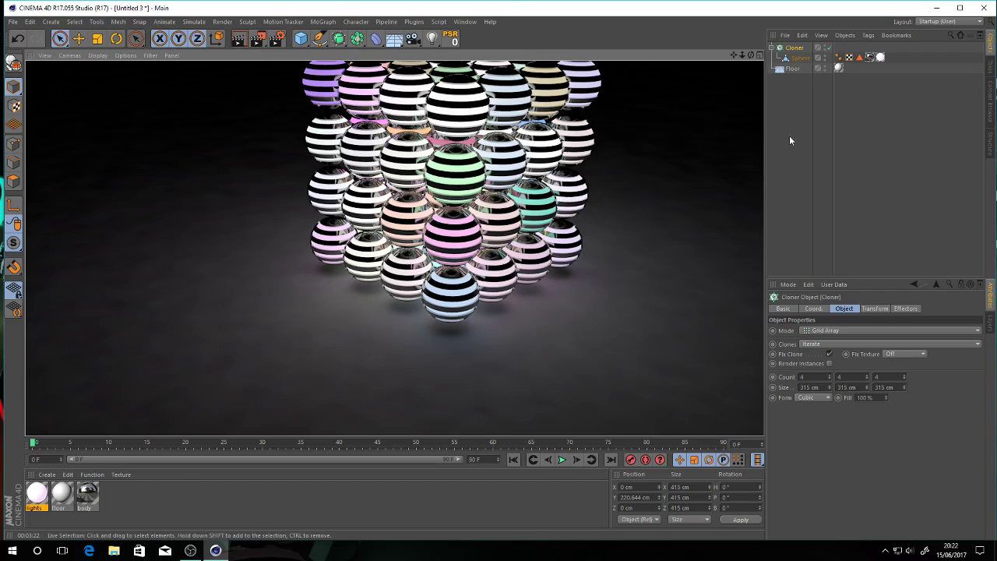
- Add a Rigid Body simulation tag to the Sphere object
right_click(803, 60)
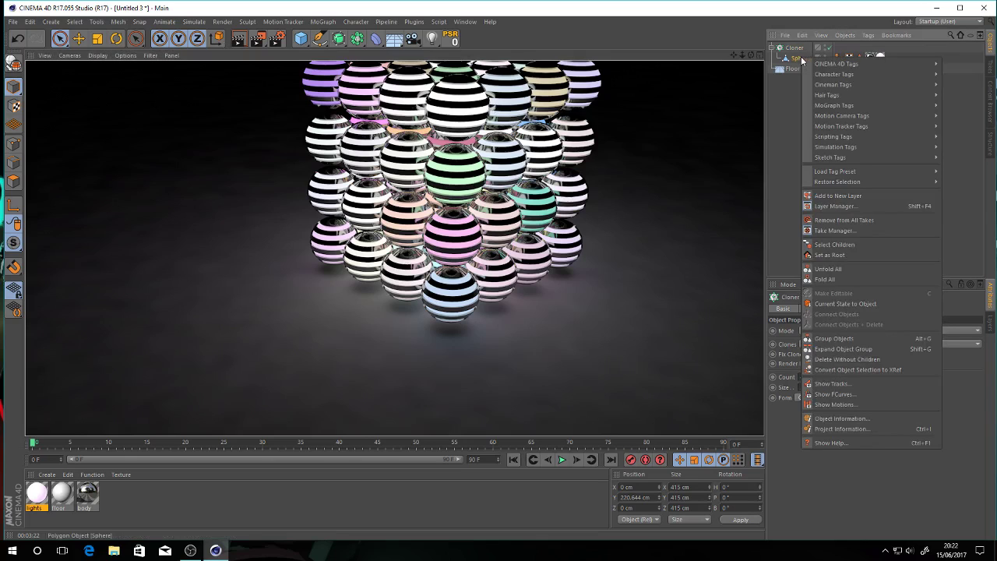
mouse_move(823, 152)
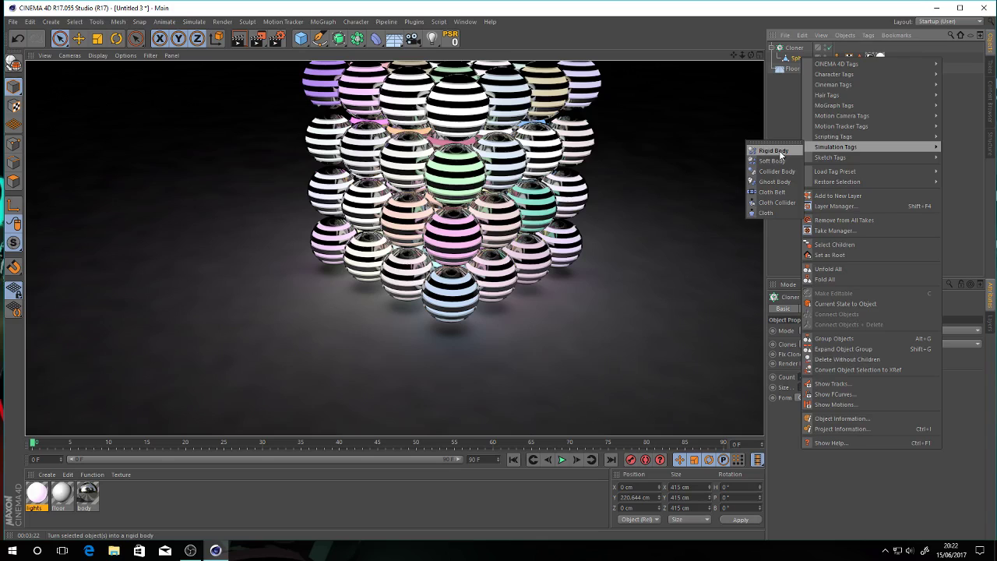
click(779, 151)
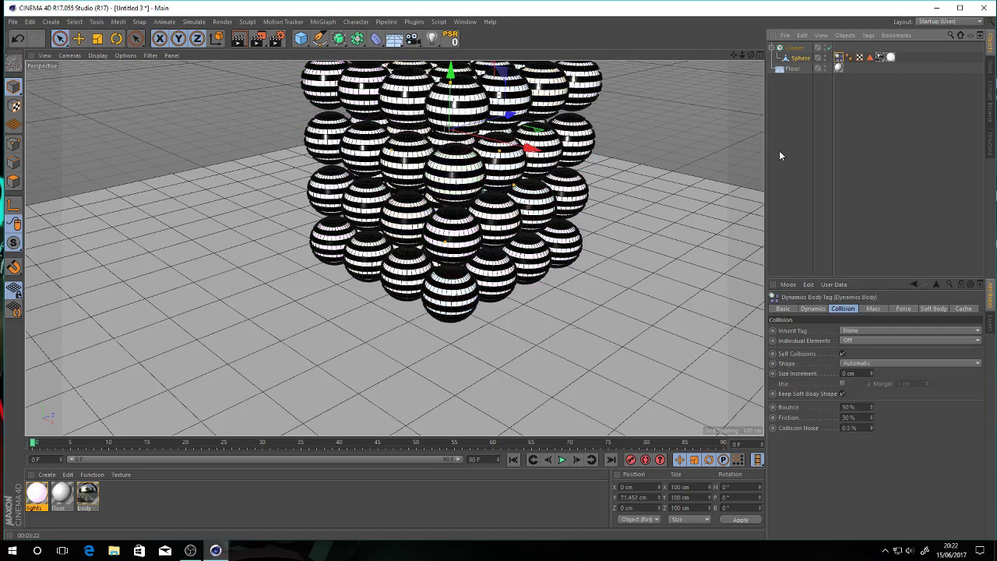
- Tag the Floor as a Rigid Body, then view the Sphere's Dynamics Body settings
right_click(792, 70)
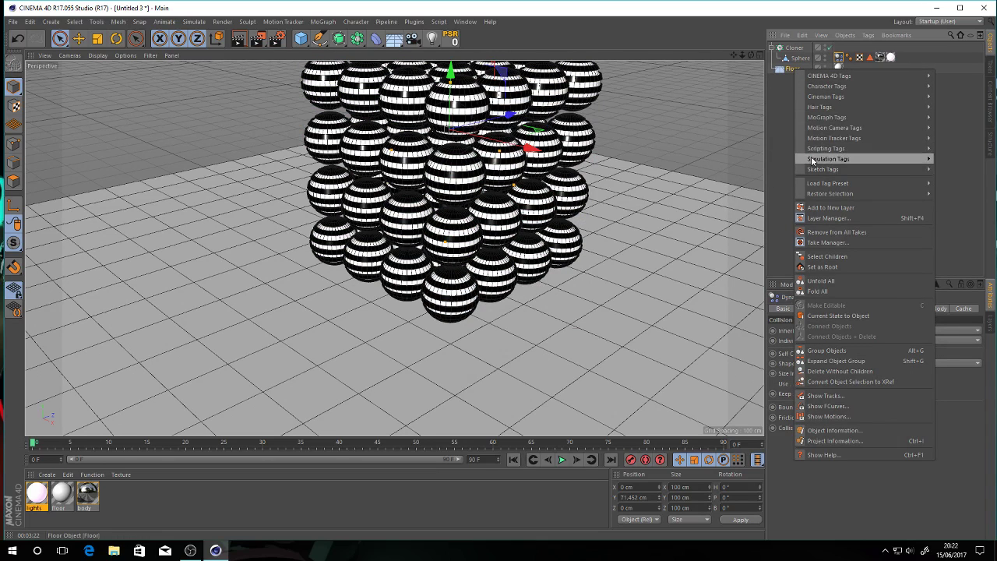
mouse_move(886, 161)
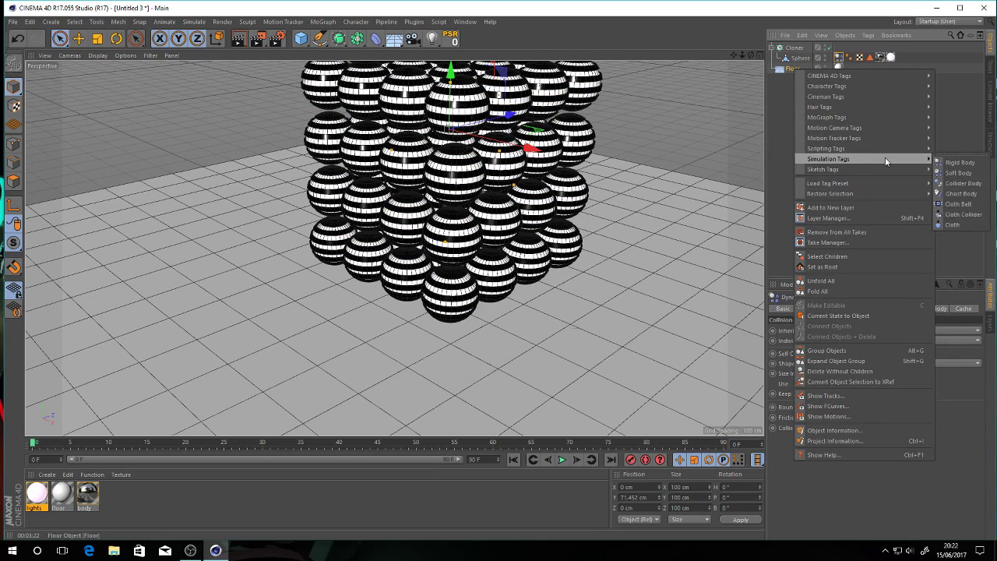
click(951, 164)
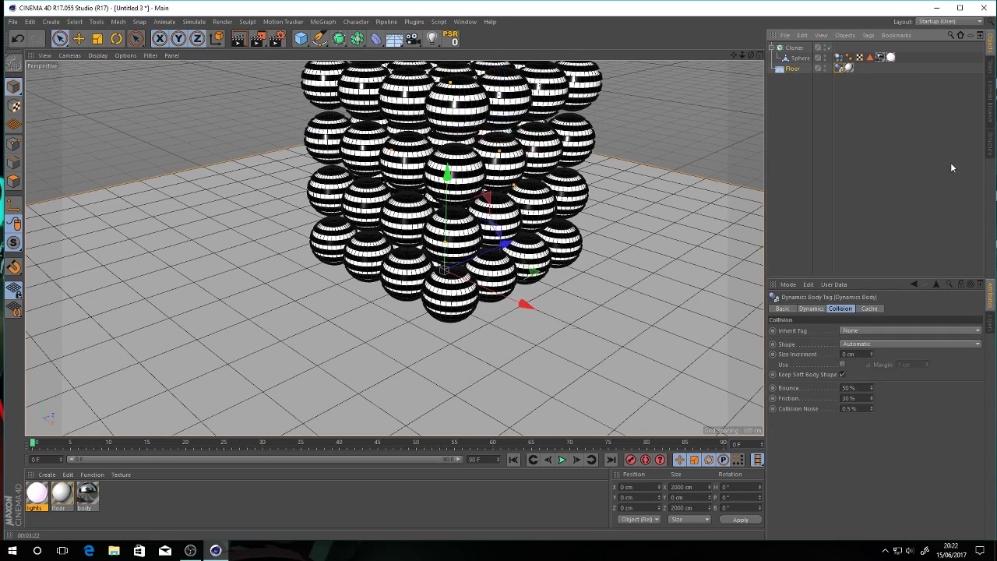
click(811, 308)
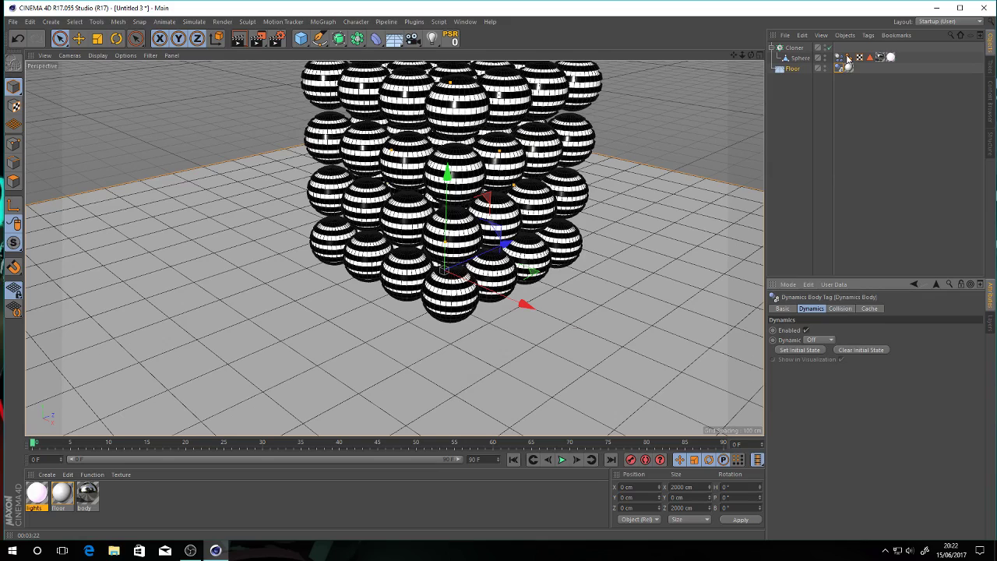
click(839, 58)
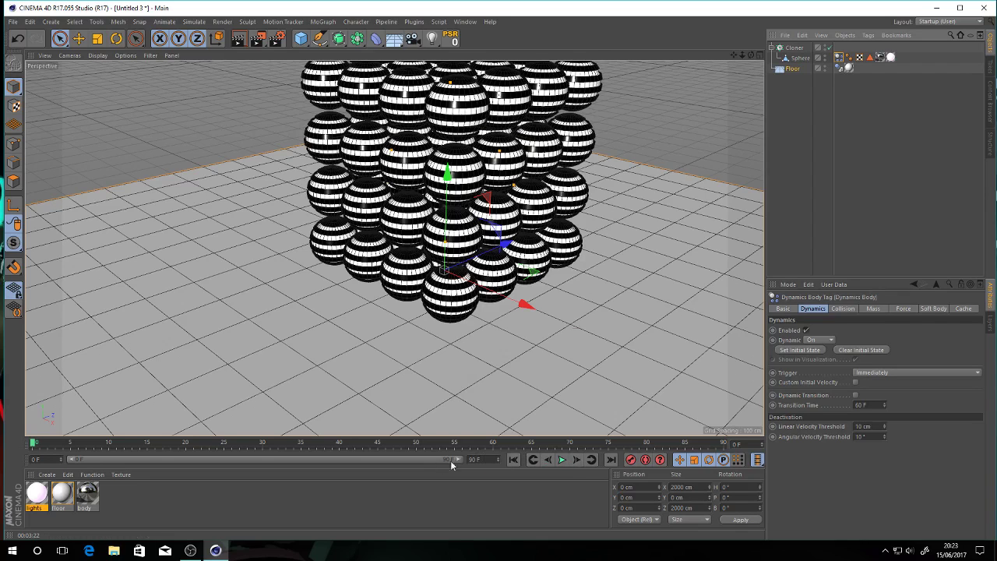
- Set the animation end frame to 200 and shift the preview range to frames 46–136
click(478, 462)
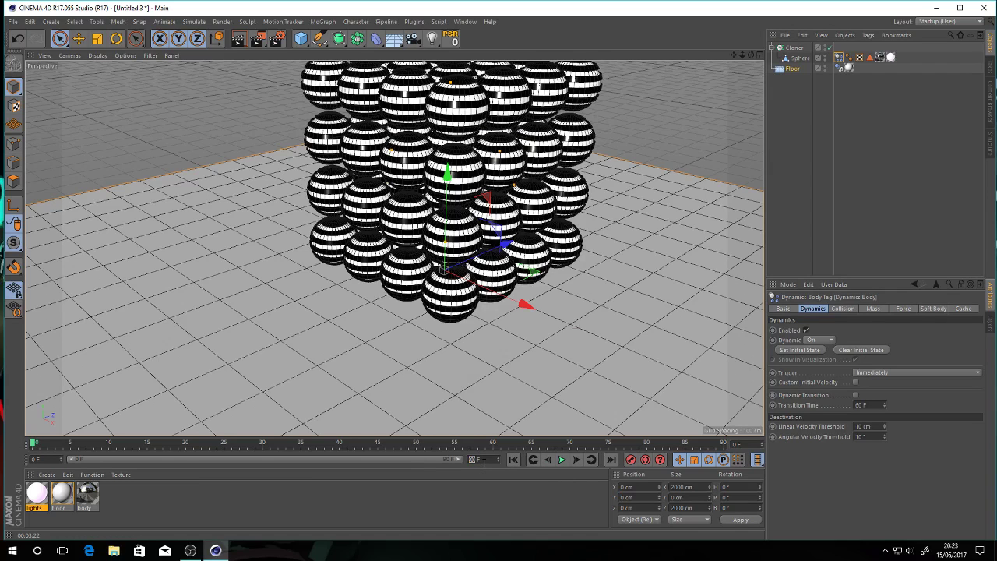
text(200)
key(Return)
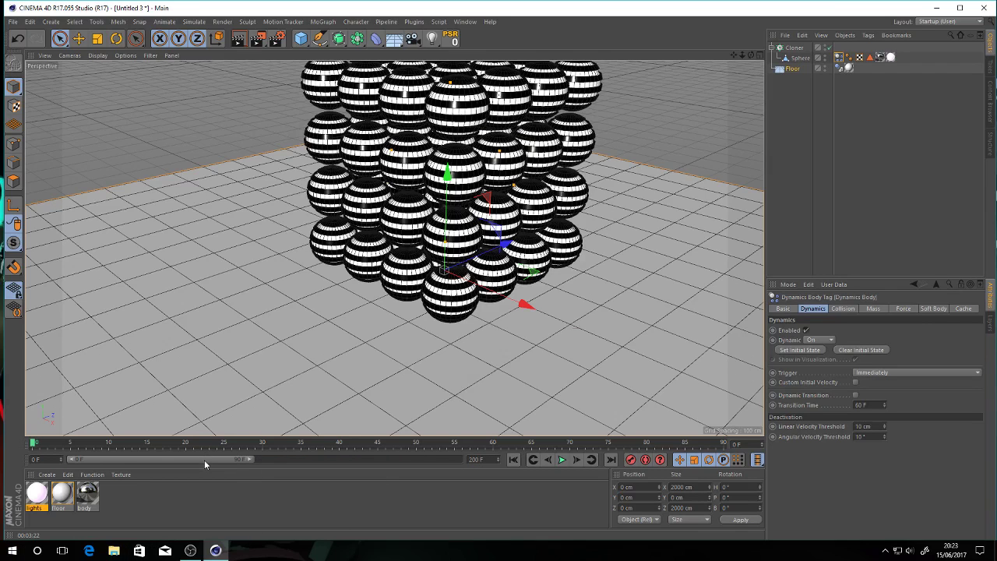
drag(204, 459, 387, 458)
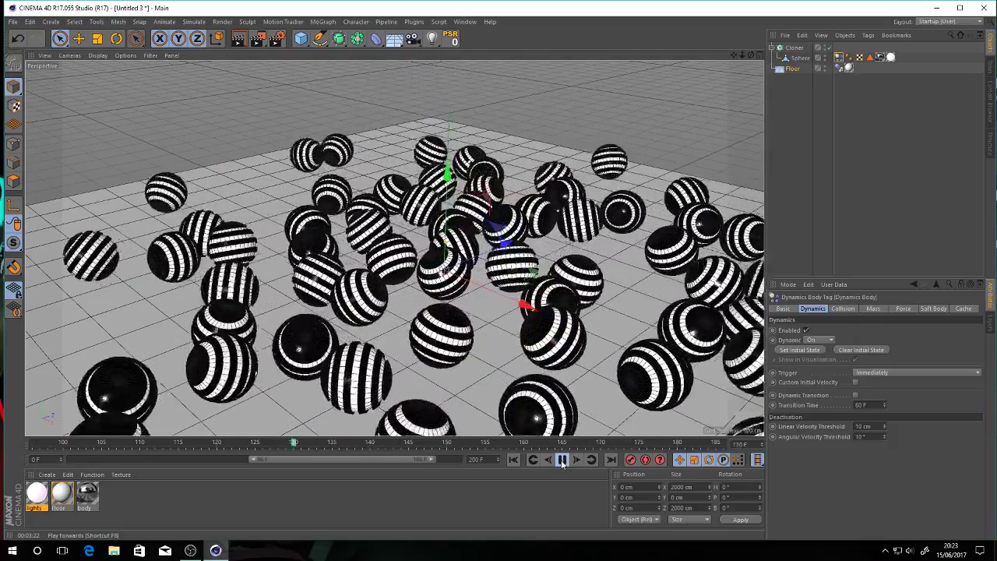
- Pause the simulation at frame 96, select the floor, and view the scattered spheres from above
click(561, 459)
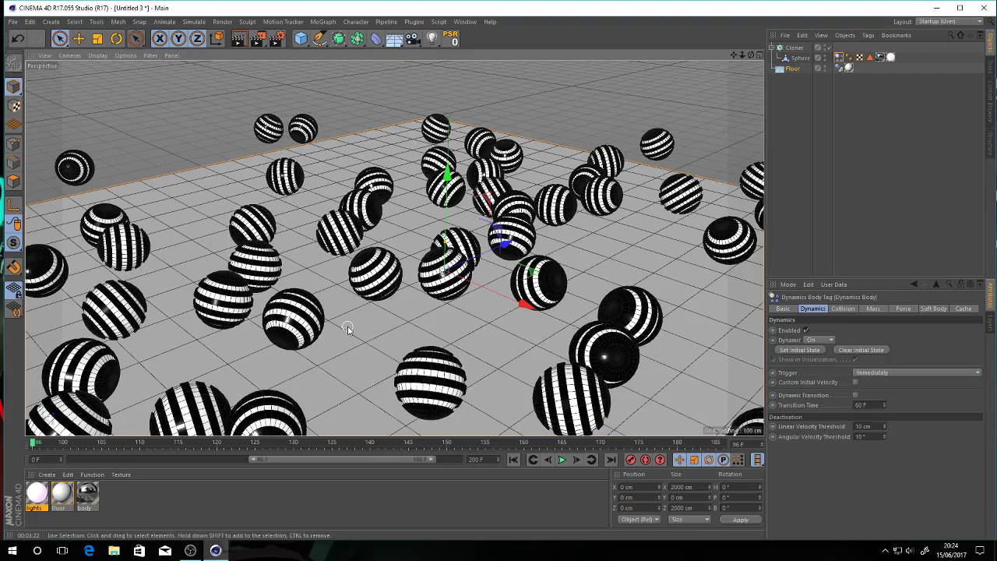
alt+drag(349, 330, 370, 316)
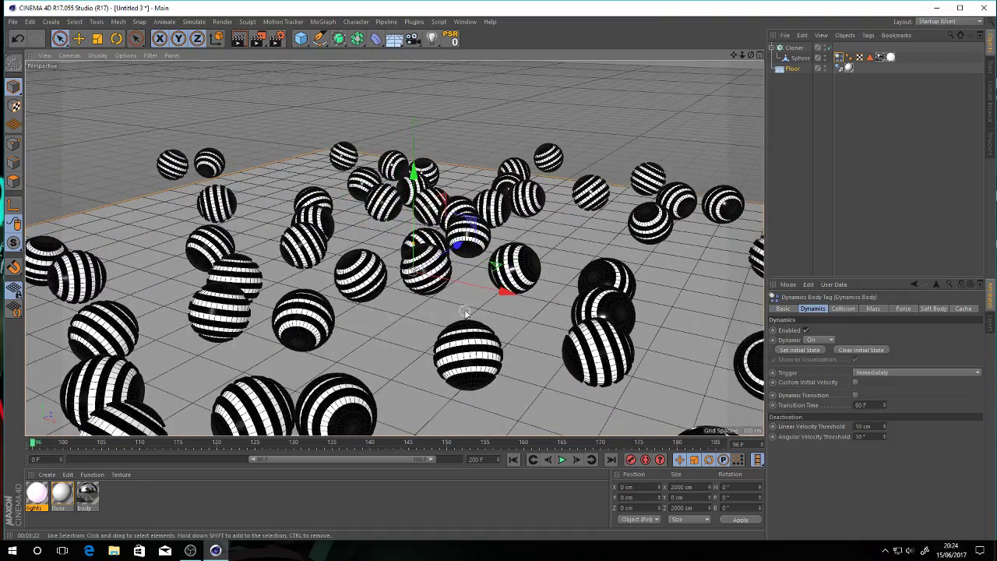
click(412, 315)
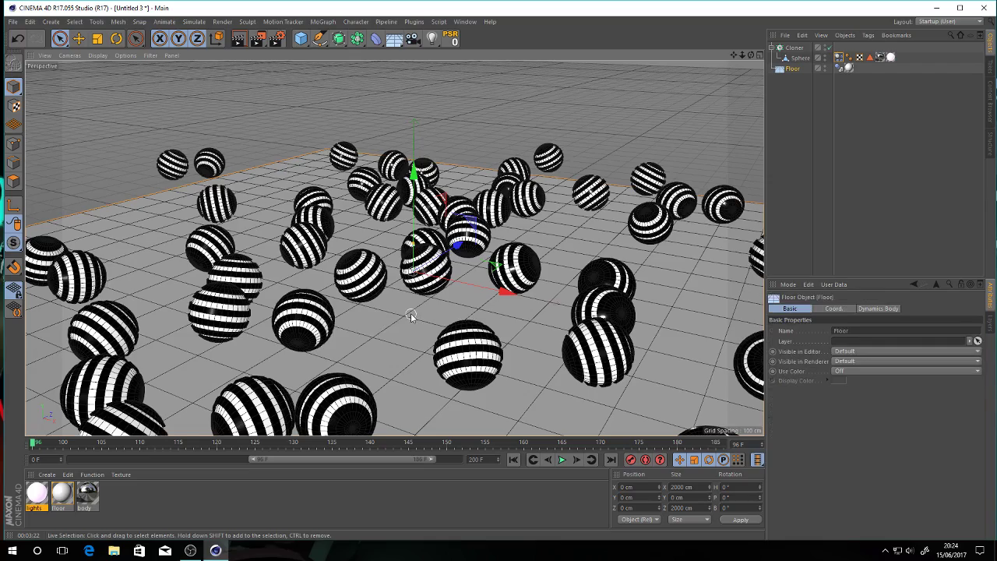
alt+drag(412, 315, 328, 322)
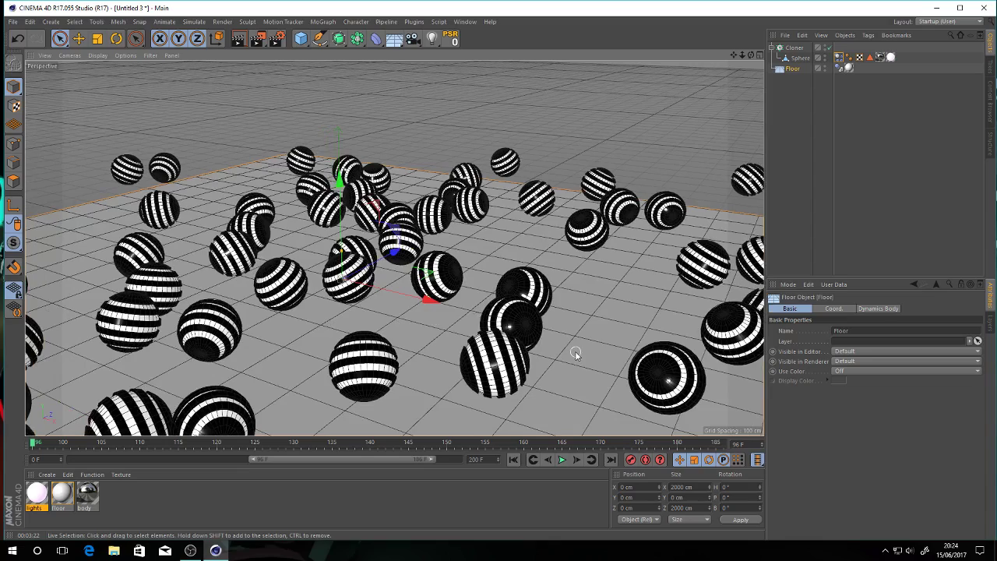
alt+drag(575, 354, 571, 352)
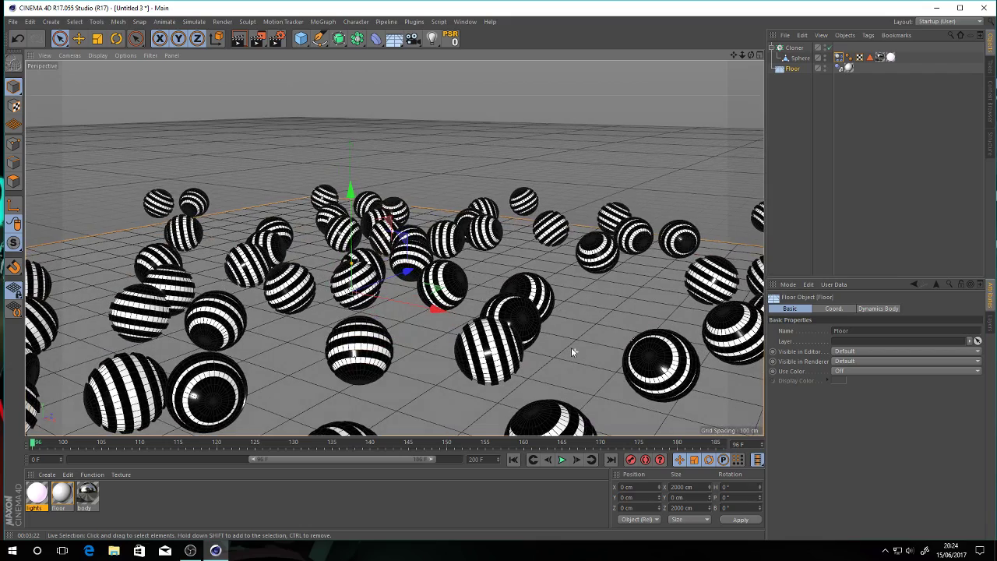
scroll(540, 347, up, 5)
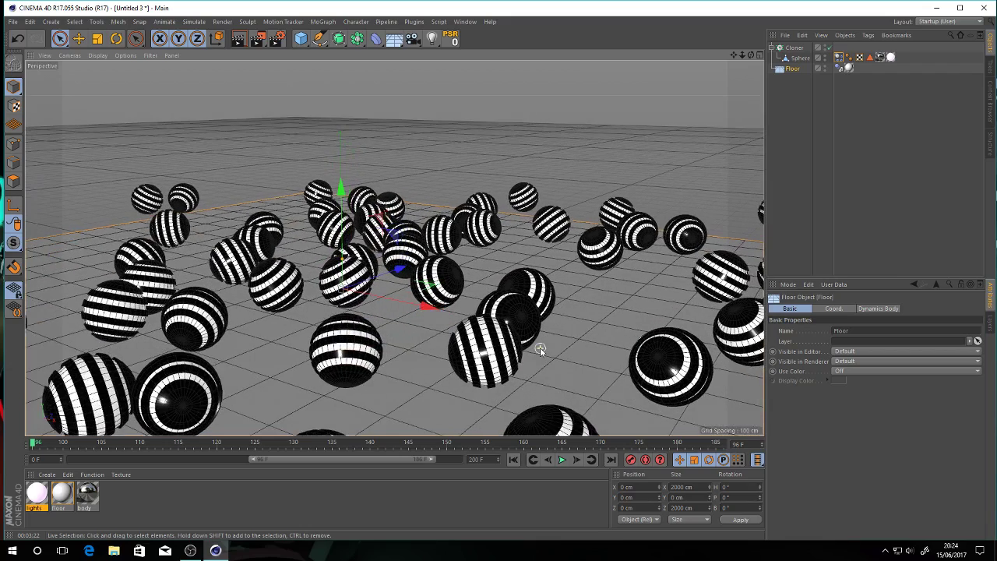
alt+drag(544, 348, 539, 359)
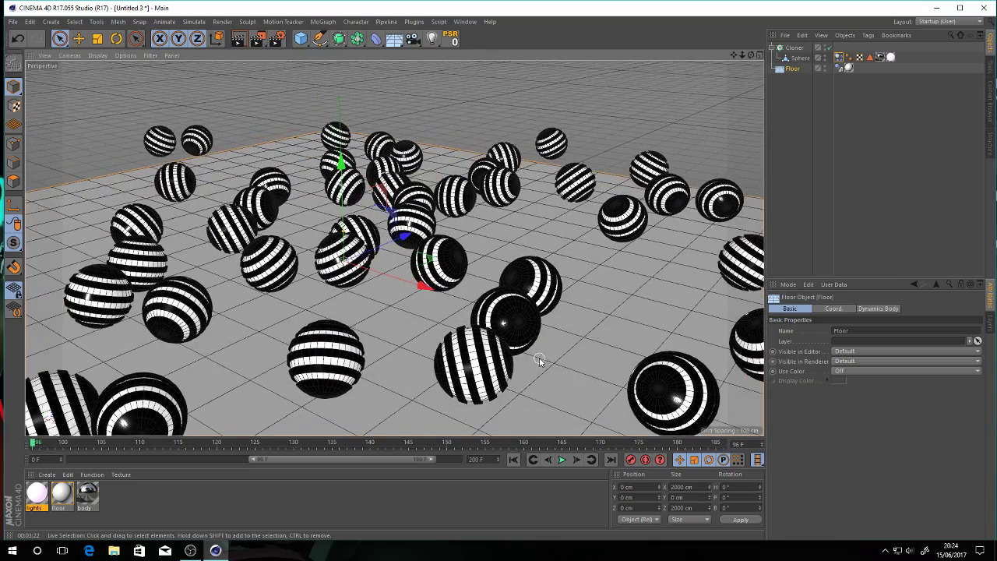
scroll(539, 359, up, 3)
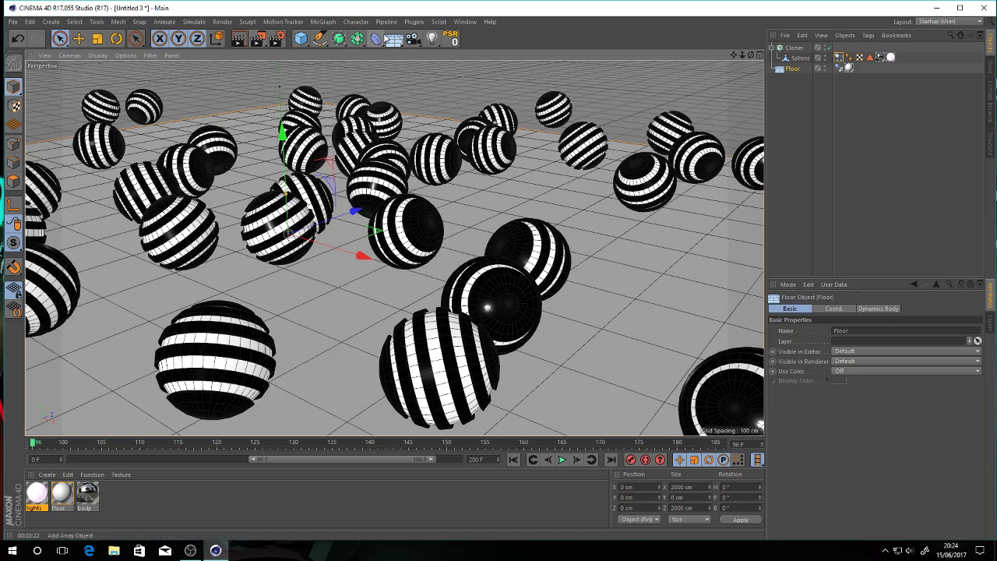
click(236, 40)
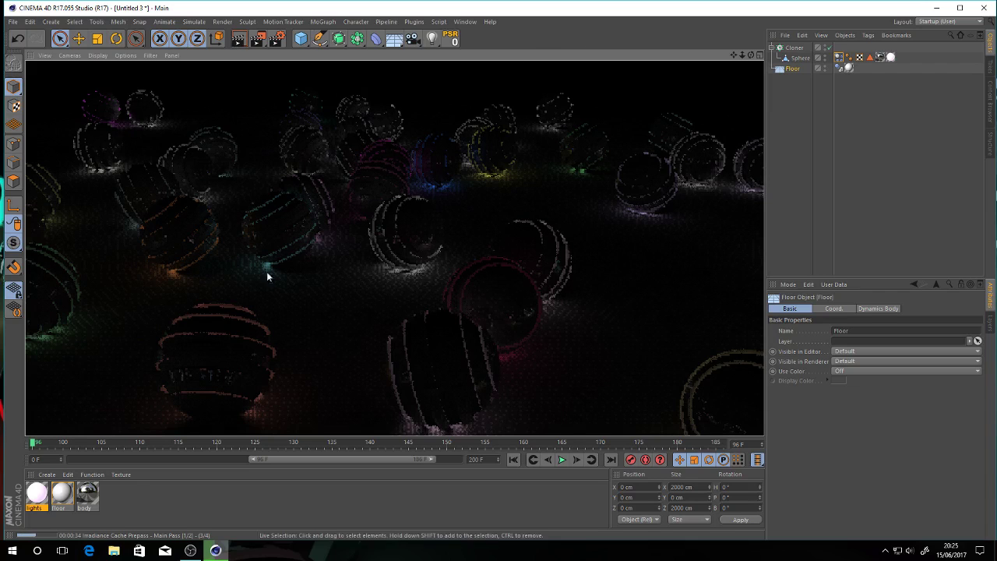
click(307, 311)
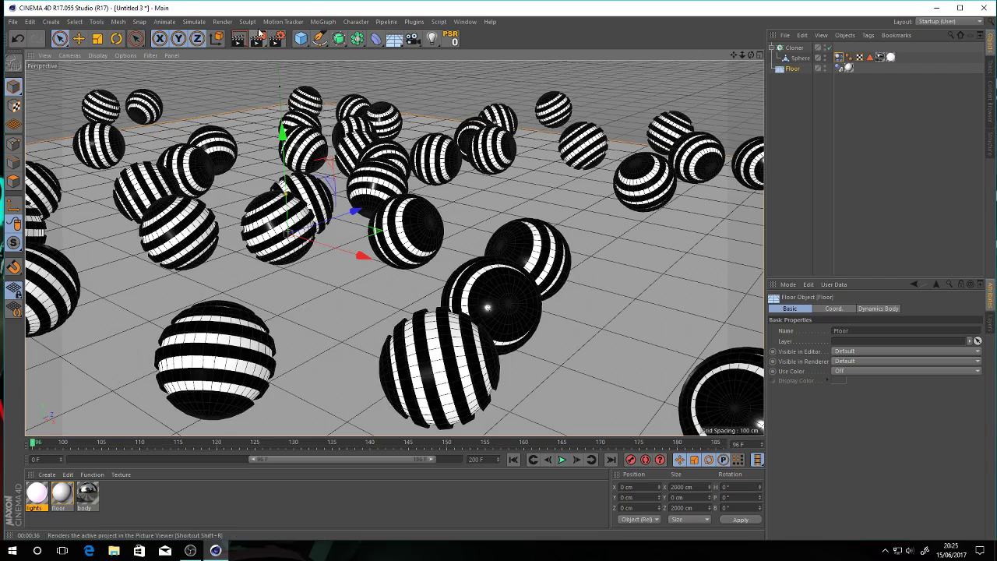
- Render frame 96 to the Picture Viewer at 1280×720 and reposition its window
click(258, 42)
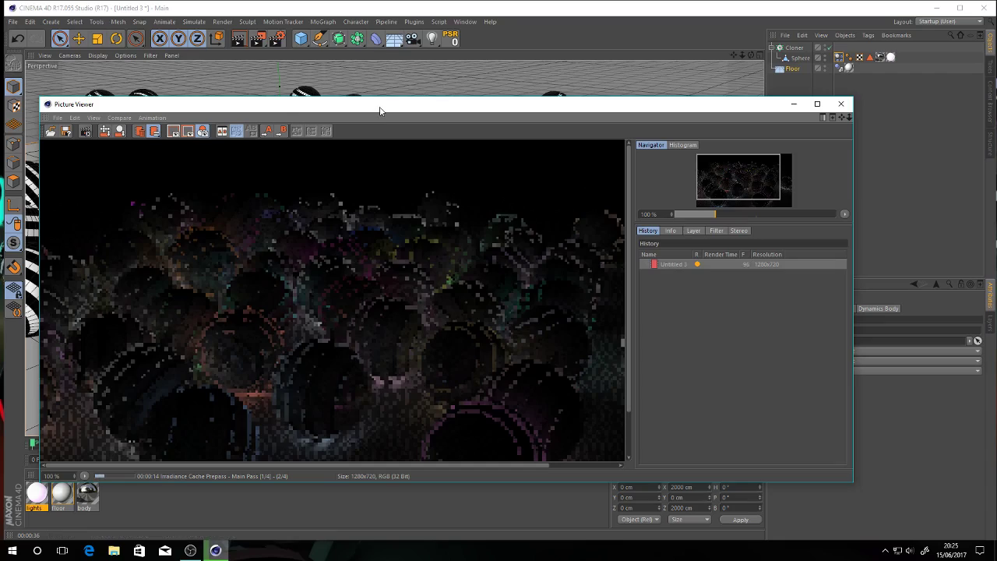
drag(383, 109, 359, 58)
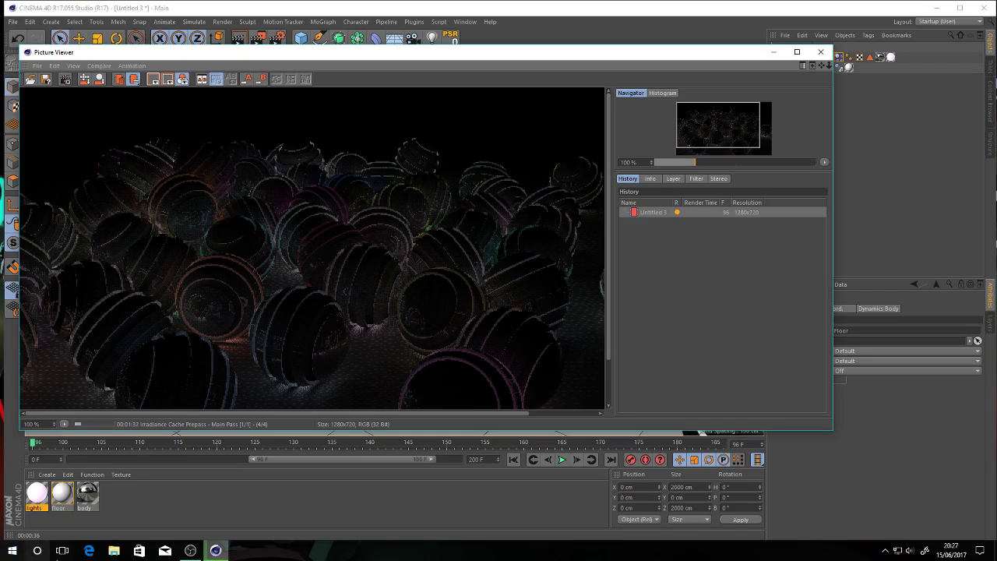
double_click(44, 490)
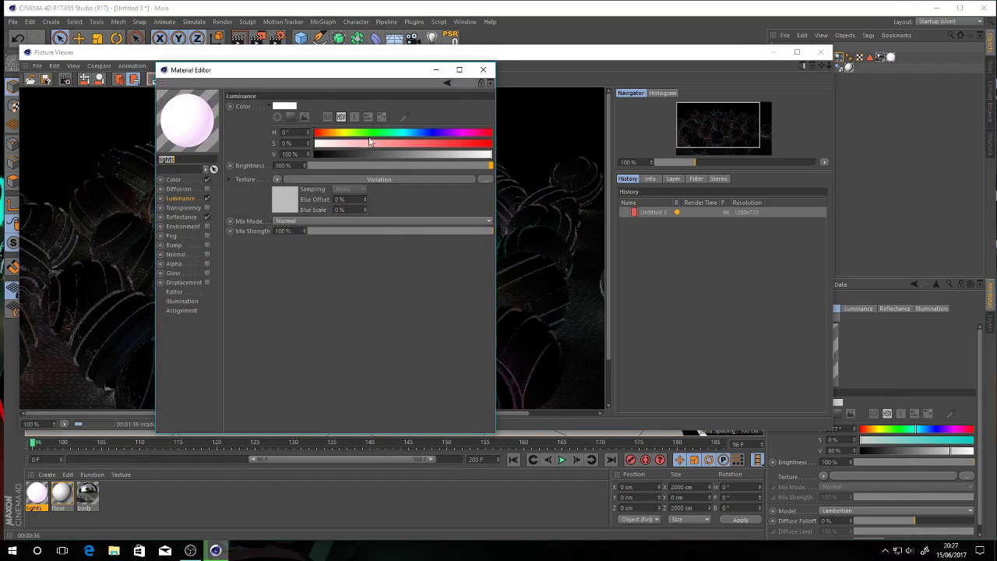
drag(319, 68, 777, 99)
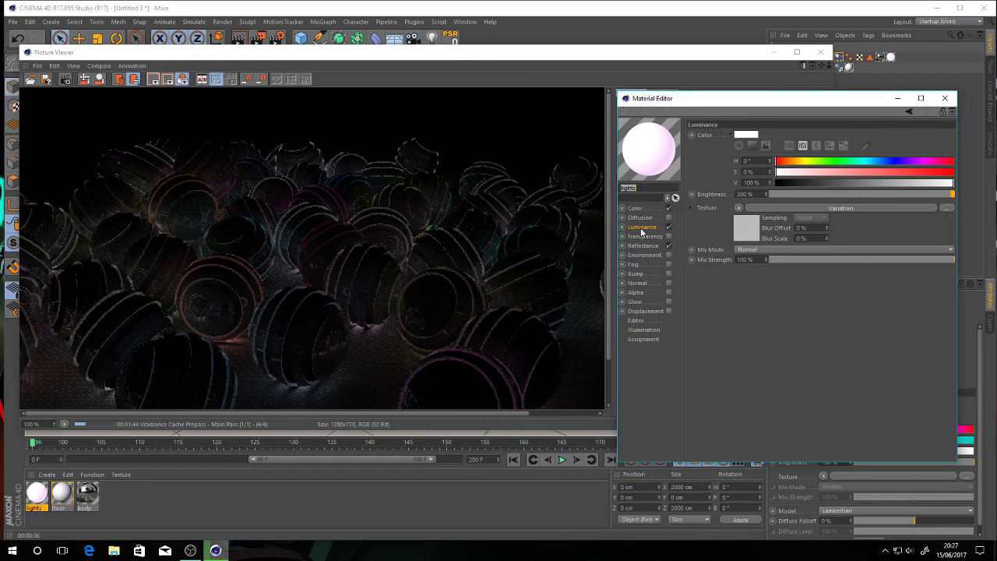
click(739, 208)
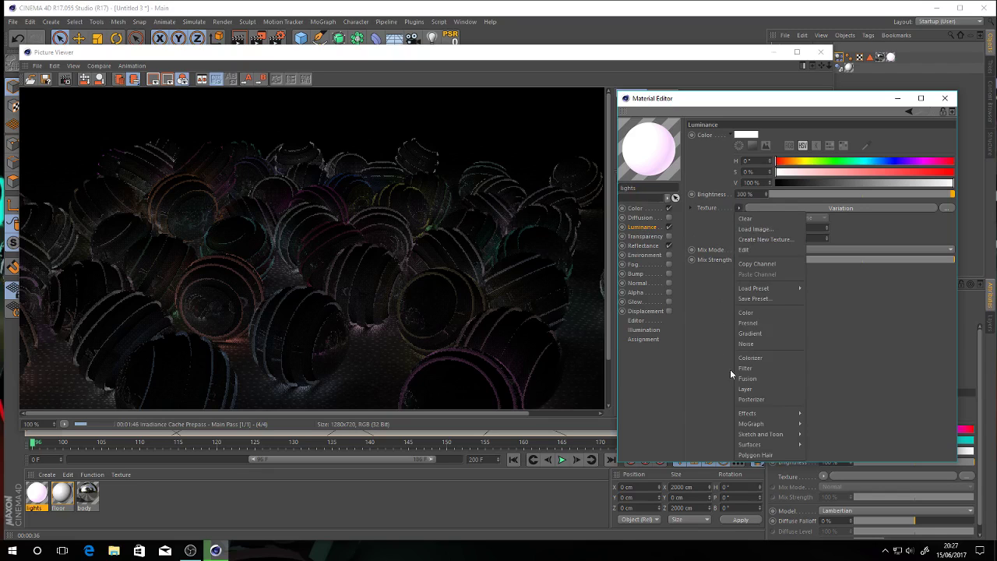
mouse_move(766, 419)
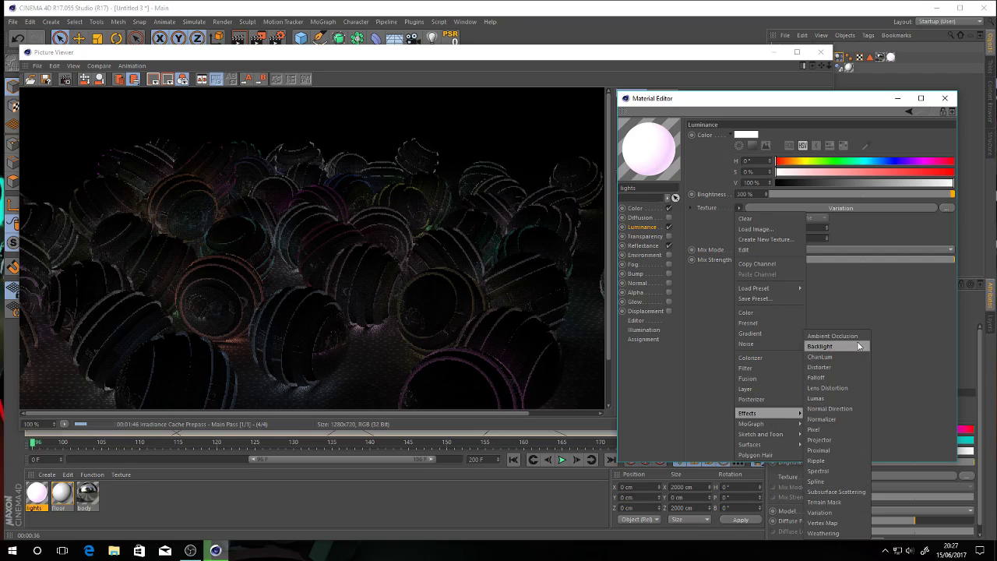
click(861, 293)
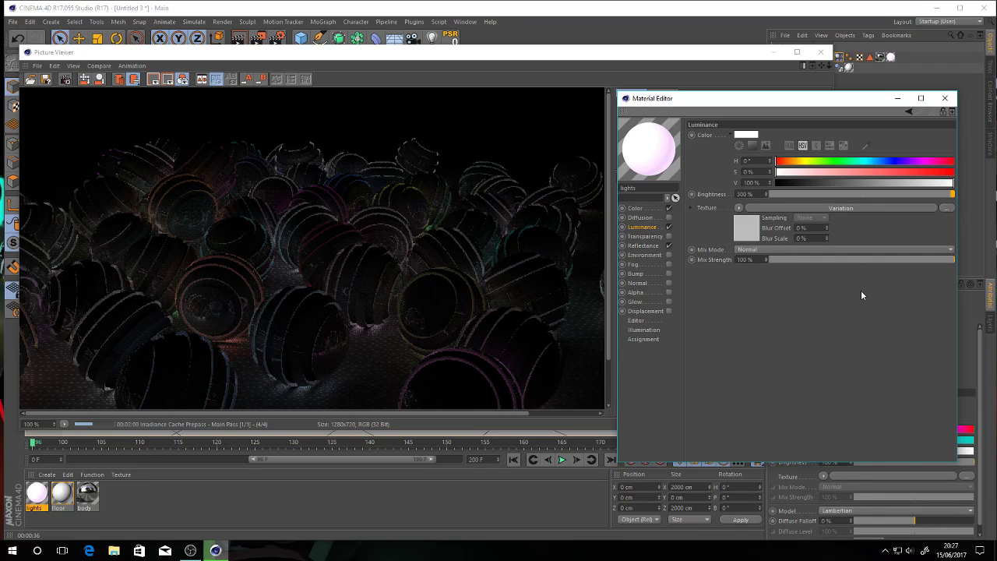
click(945, 98)
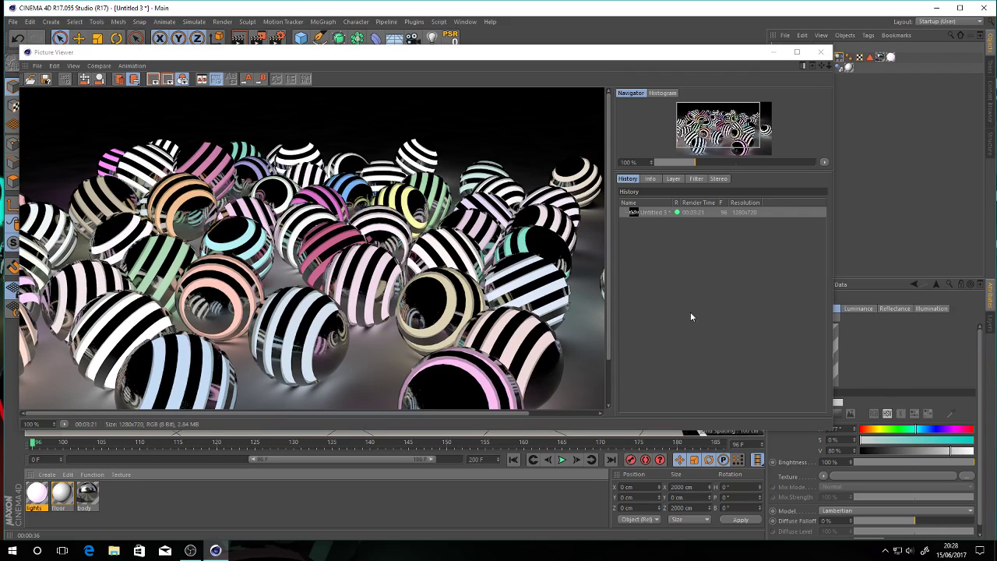
- Zoom the Picture Viewer to about 80% to see the full frame 96 render of striped spheres
click(311, 354)
scroll(311, 354, down, 2)
scroll(311, 354, up, 1)
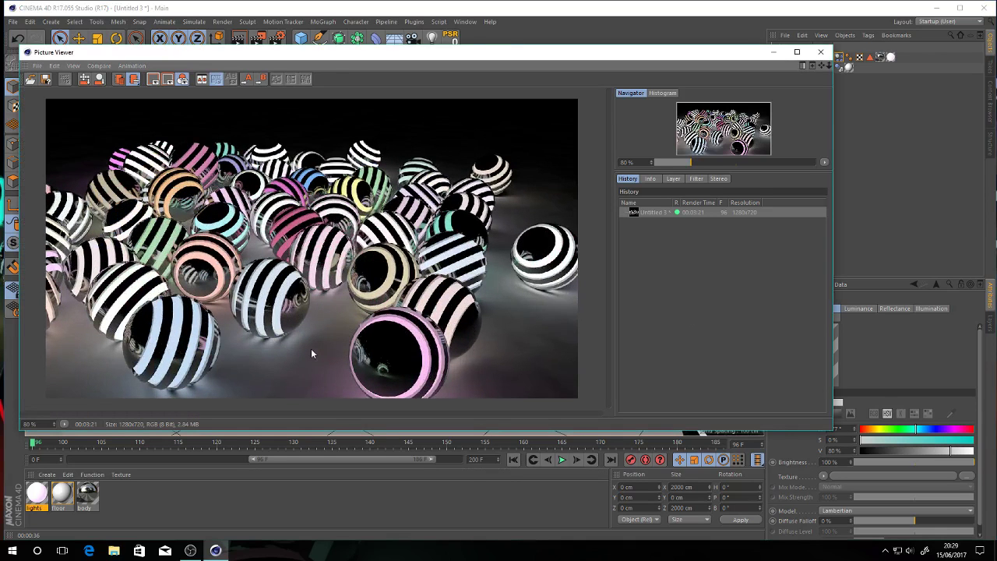